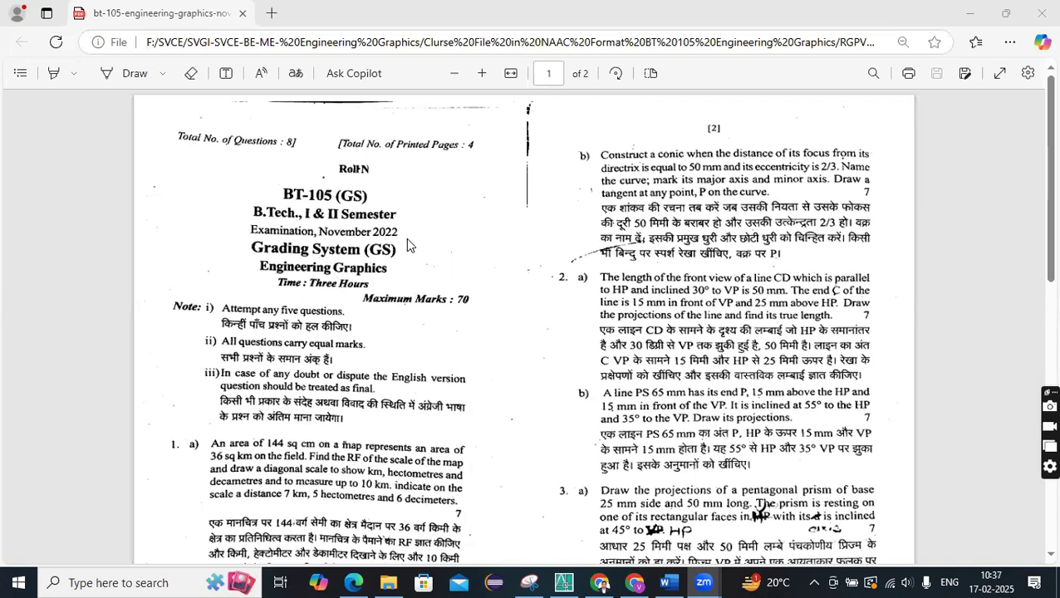
- Examine the November 2022 Engineering Graphics exam paper down to its CAD questions on the second page
{"action": "scroll", "coordinate": [483, 390], "scroll_direction": "down", "scroll_amount": 1}
{"action": "scroll", "coordinate": [483, 390], "scroll_direction": "down", "scroll_amount": 10}
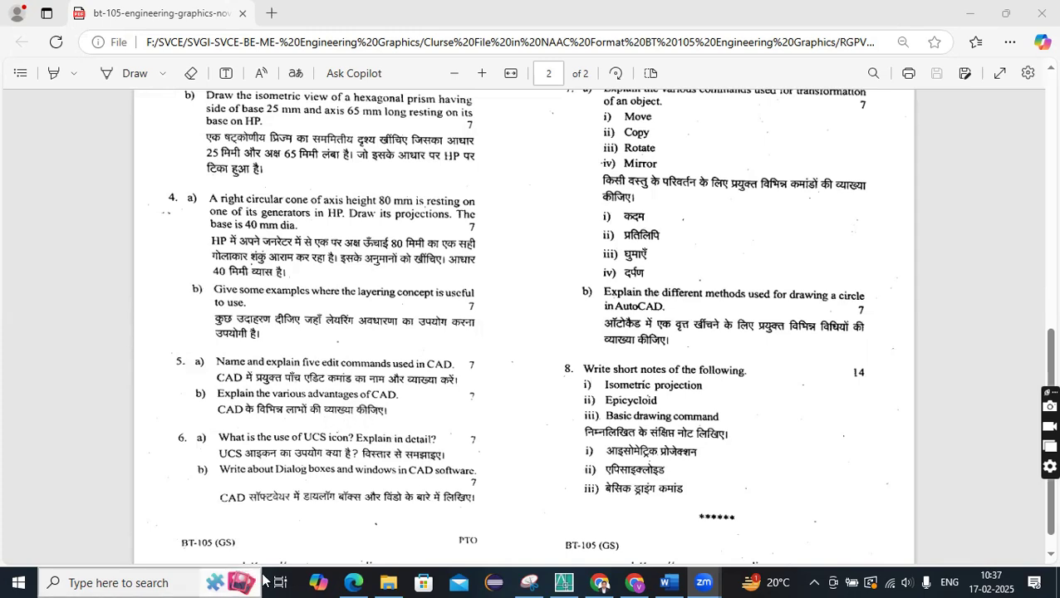
{"action": "left_click", "coordinate": [259, 579]}
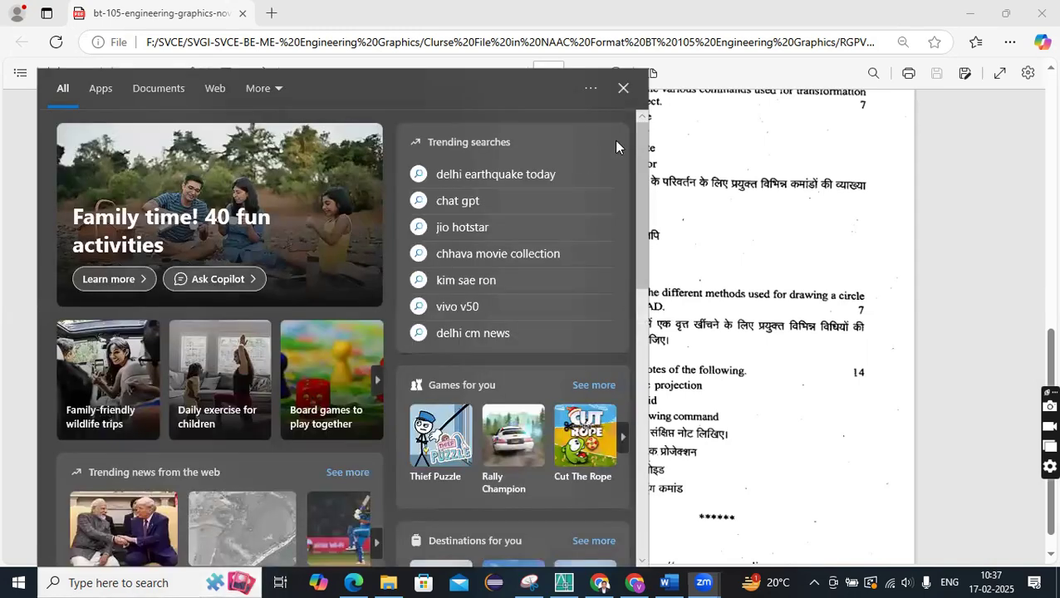
{"action": "left_click", "coordinate": [623, 88]}
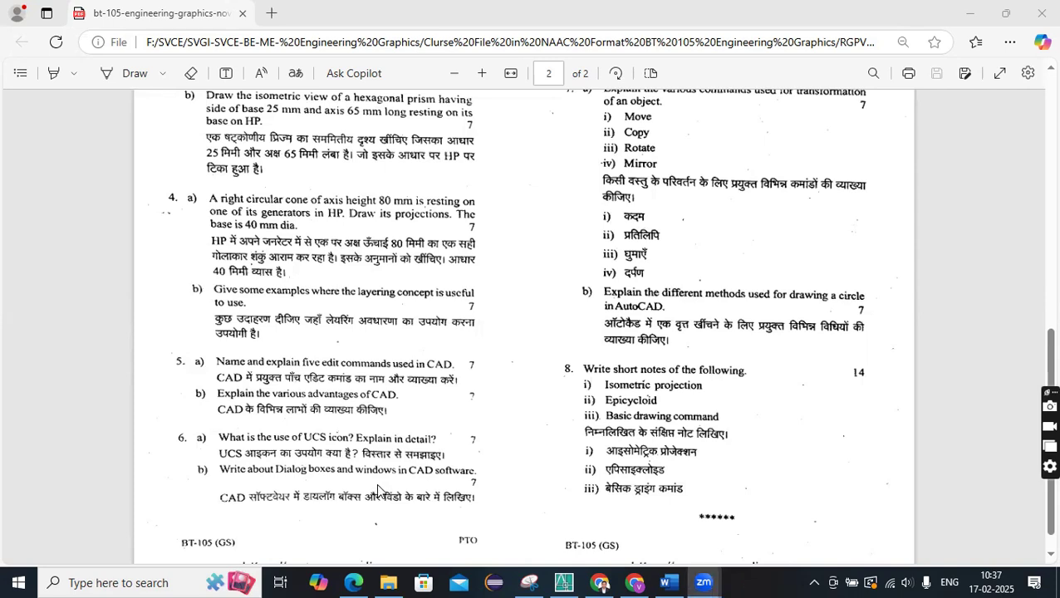
- Open the bt-105-engineering-graphics-jun-2020 paper and highlight question 7 on CAD software and its advantages and disadvantages
{"action": "left_click", "coordinate": [385, 581]}
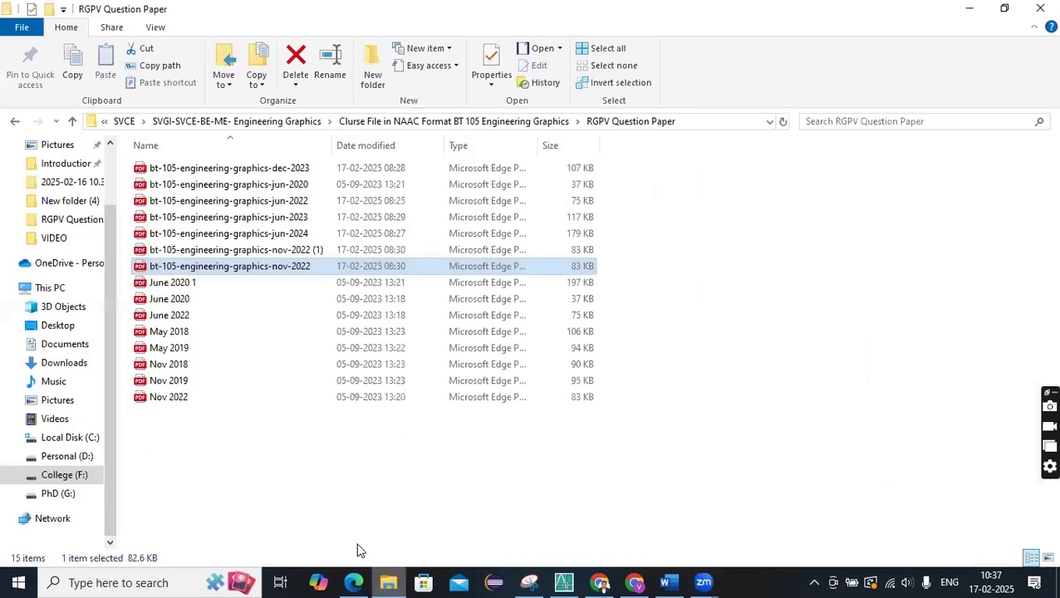
{"action": "double_click", "coordinate": [320, 184]}
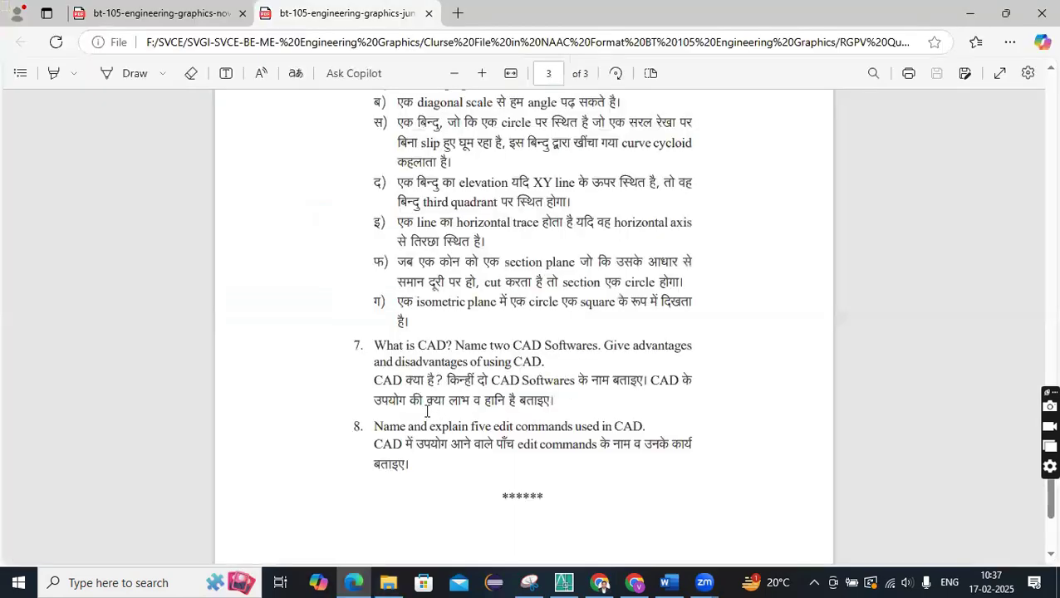
{"action": "left_click_drag", "start_coordinate": [374, 384], "coordinate": [683, 406]}
{"action": "left_click", "coordinate": [579, 381]}
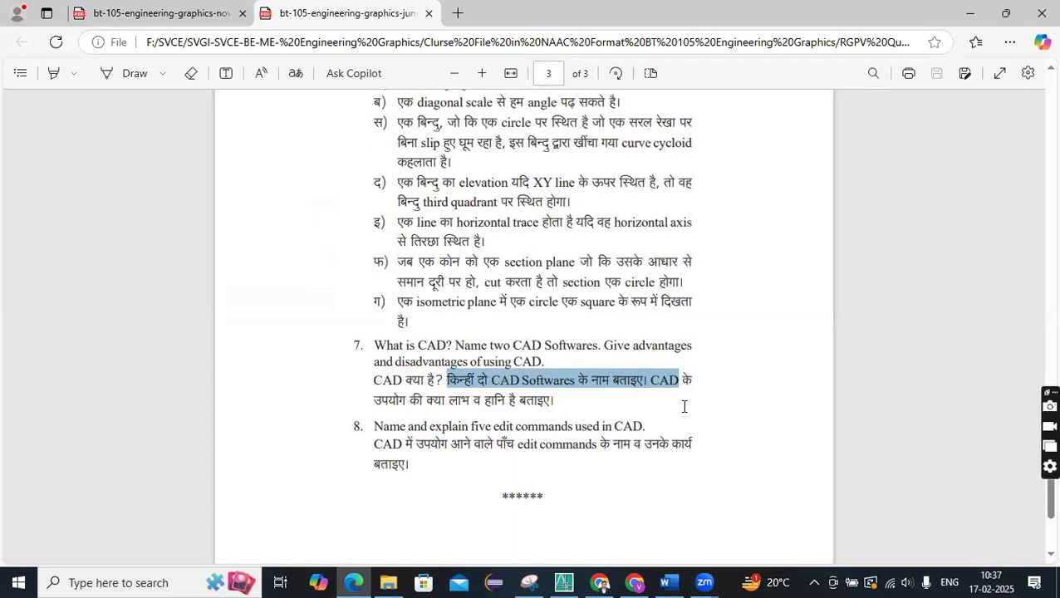
{"action": "mouse_move", "coordinate": [604, 346]}
{"action": "left_mouse_down"}
{"action": "mouse_move", "coordinate": [603, 363]}
{"action": "mouse_move", "coordinate": [594, 359]}
{"action": "left_mouse_up"}
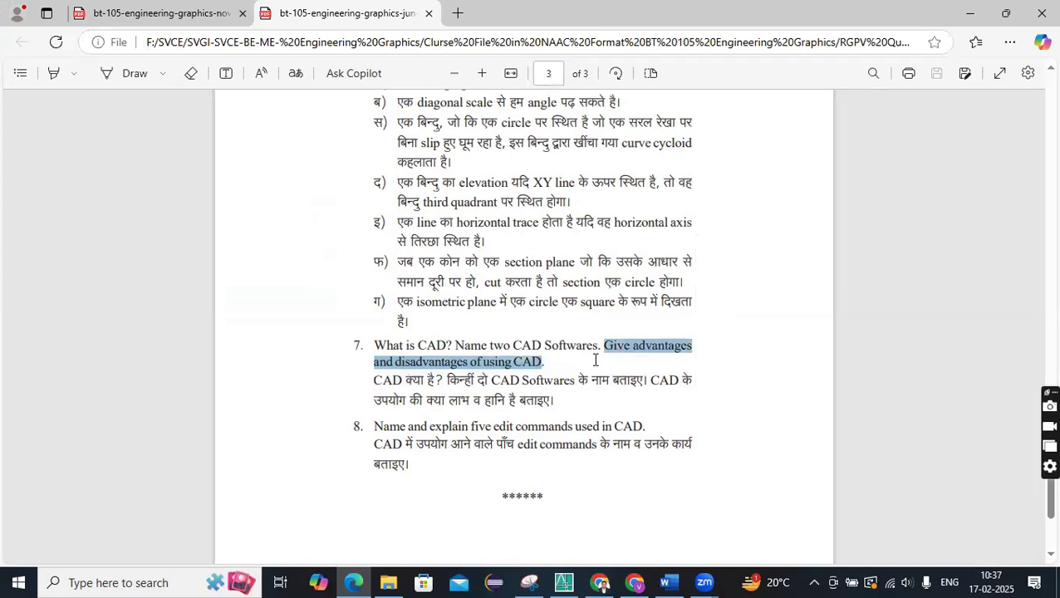
{"action": "left_click", "coordinate": [585, 413]}
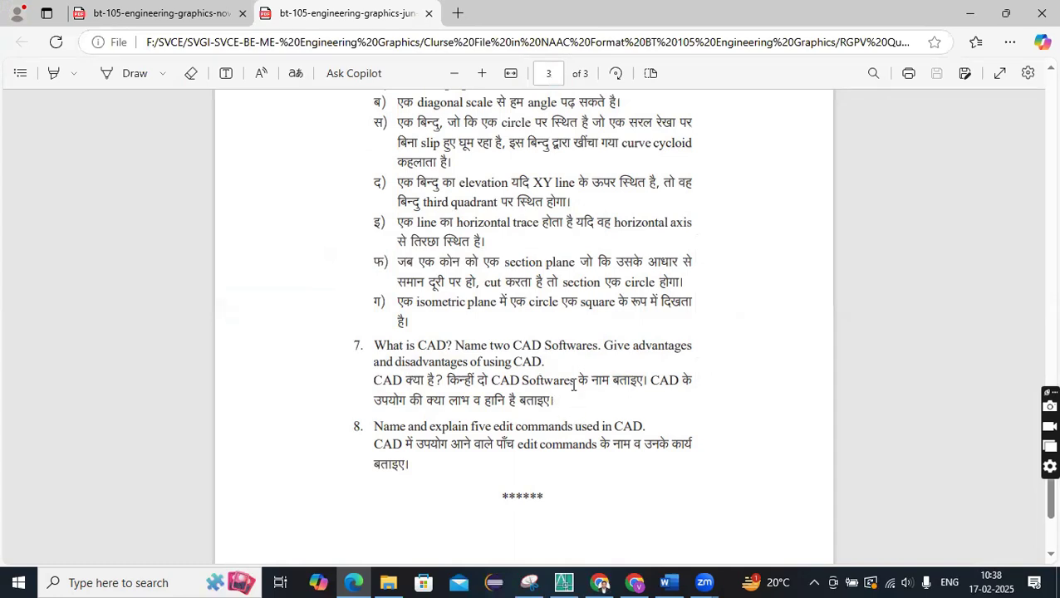
- Open the May 2018 question paper from the RGPV Question Paper folder and examine its CAD questions
{"action": "left_click", "coordinate": [388, 582]}
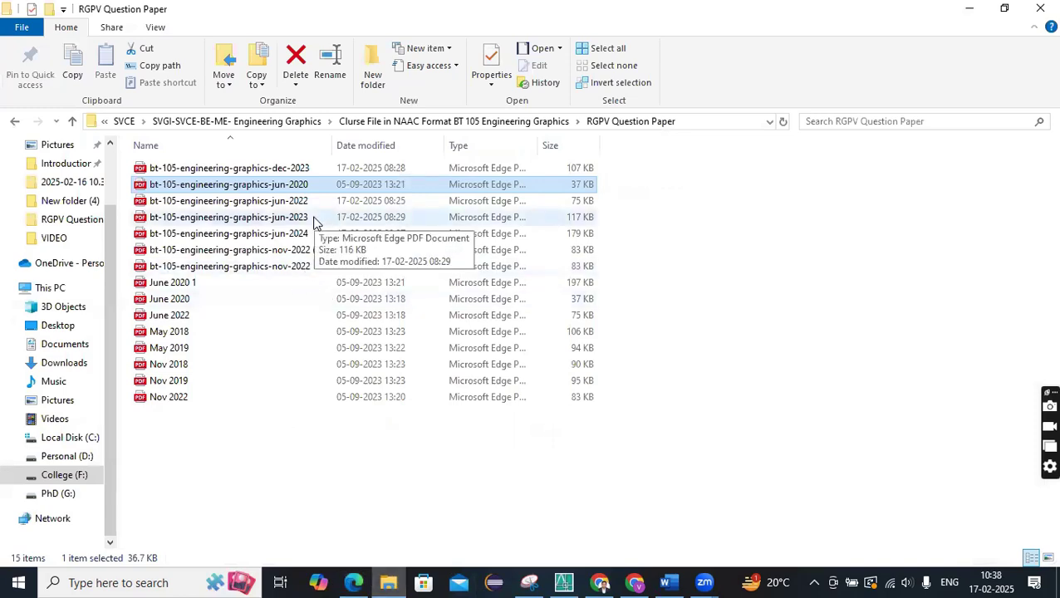
{"action": "double_click", "coordinate": [222, 334]}
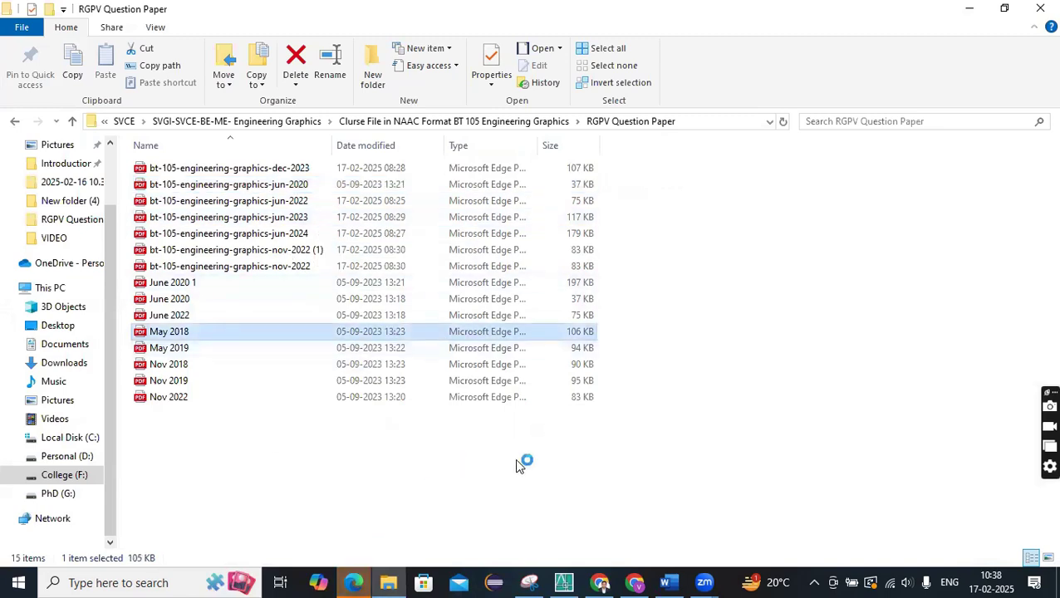
{"action": "left_click", "coordinate": [363, 586]}
{"action": "scroll", "coordinate": [488, 293], "scroll_direction": "down", "scroll_amount": 1}
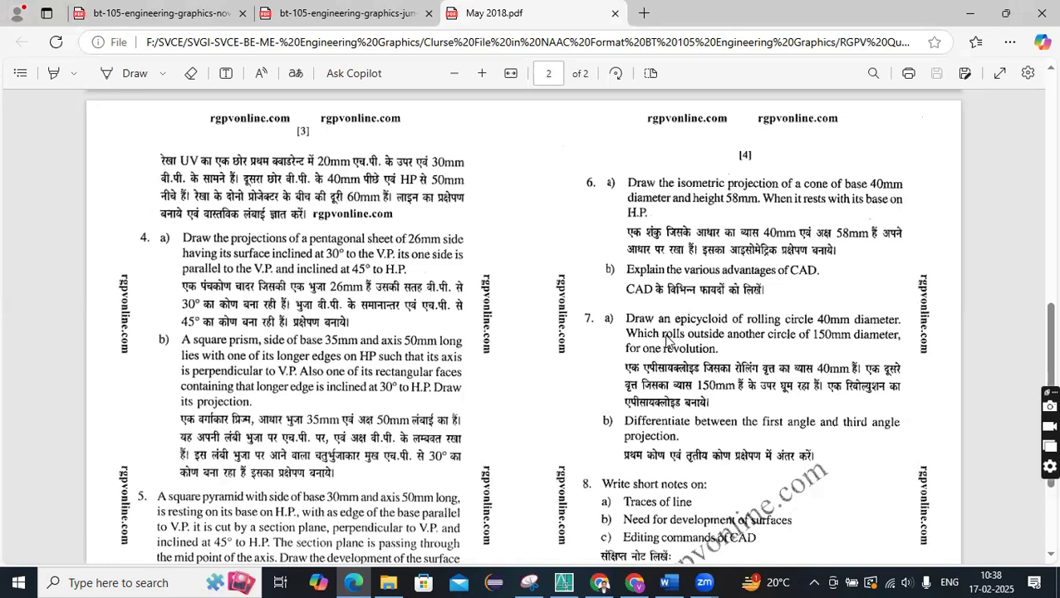
- Reopen the bt-105-engineering-graphics-nov-2022 paper from the folder and examine the short-notes topics in question 8
{"action": "left_click", "coordinate": [388, 582]}
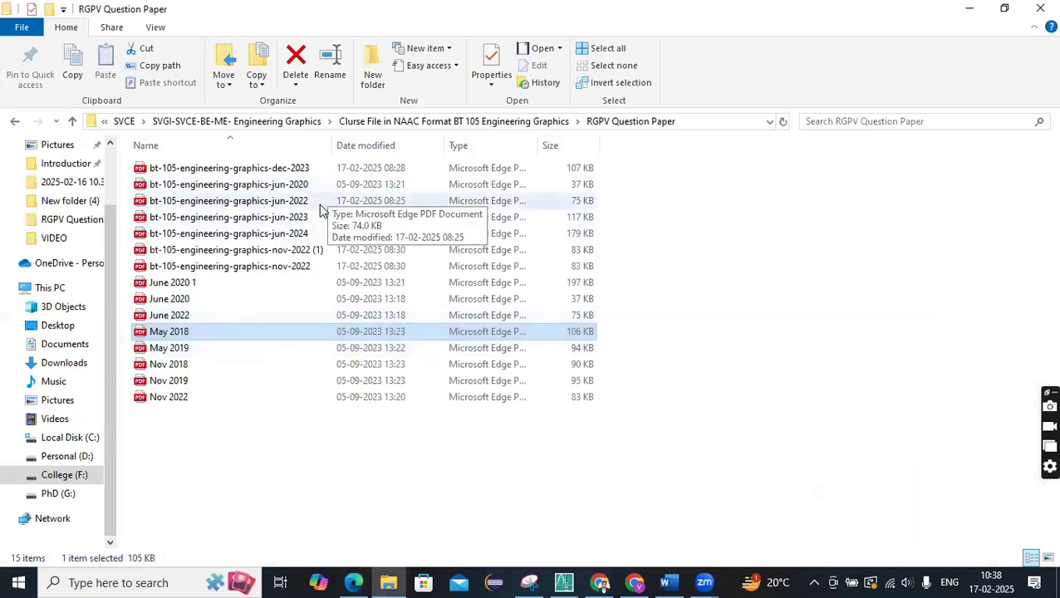
{"action": "left_click", "coordinate": [307, 264]}
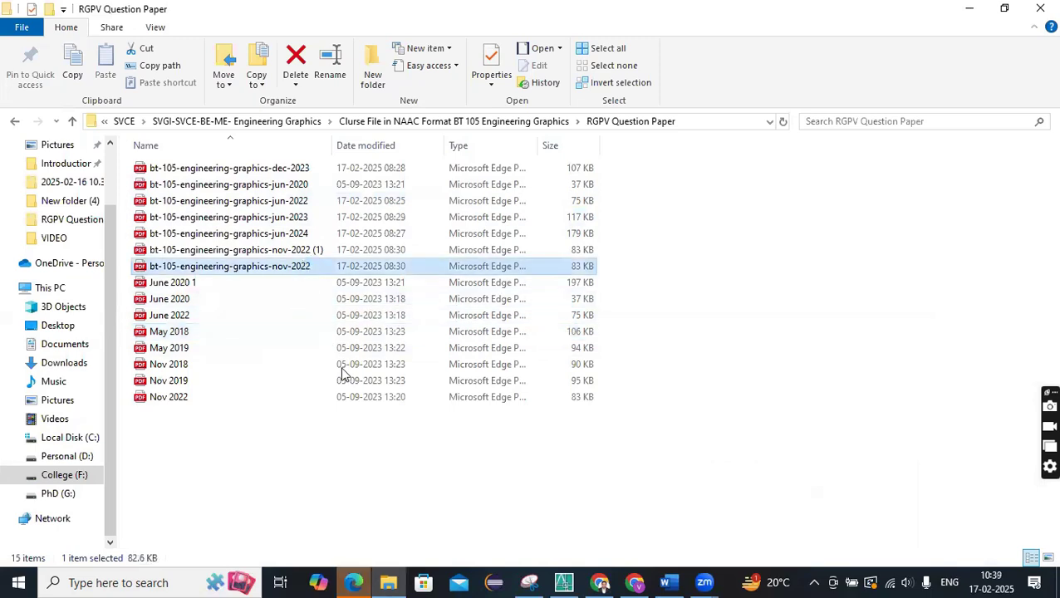
{"action": "left_click", "coordinate": [354, 583]}
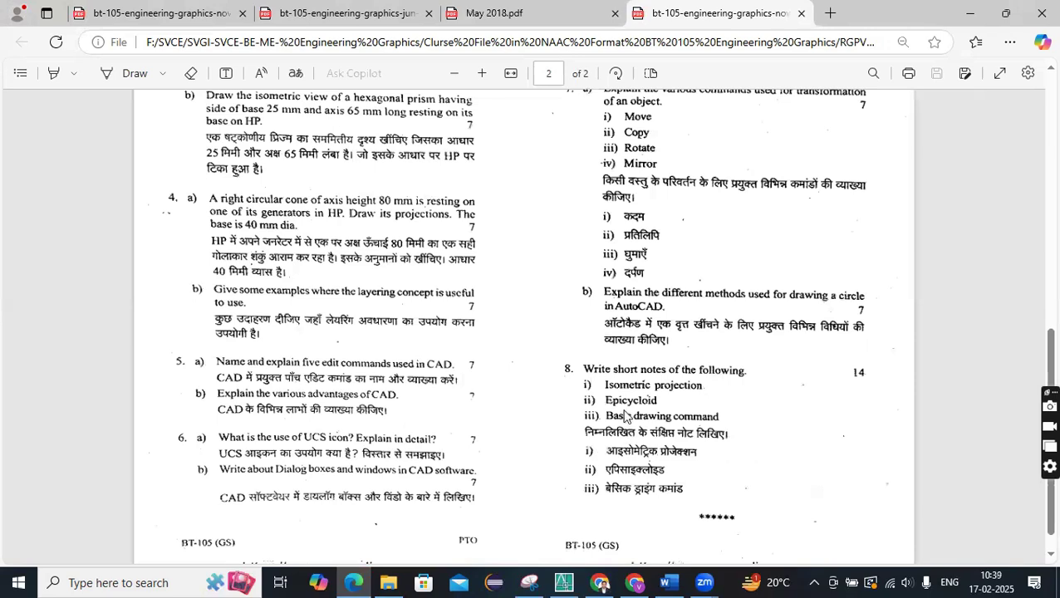
{"action": "scroll", "coordinate": [622, 465], "scroll_direction": "down", "scroll_amount": 1}
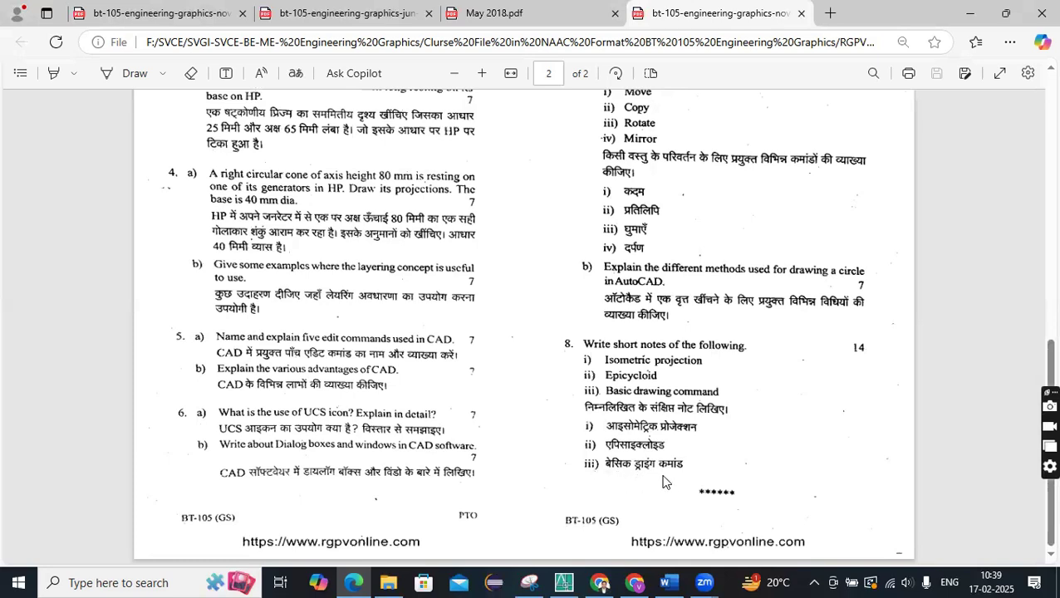
- Switch to AutoCAD and draw a horizontal line 25 units long with Ortho mode on
{"action": "mouse_move", "coordinate": [571, 580]}
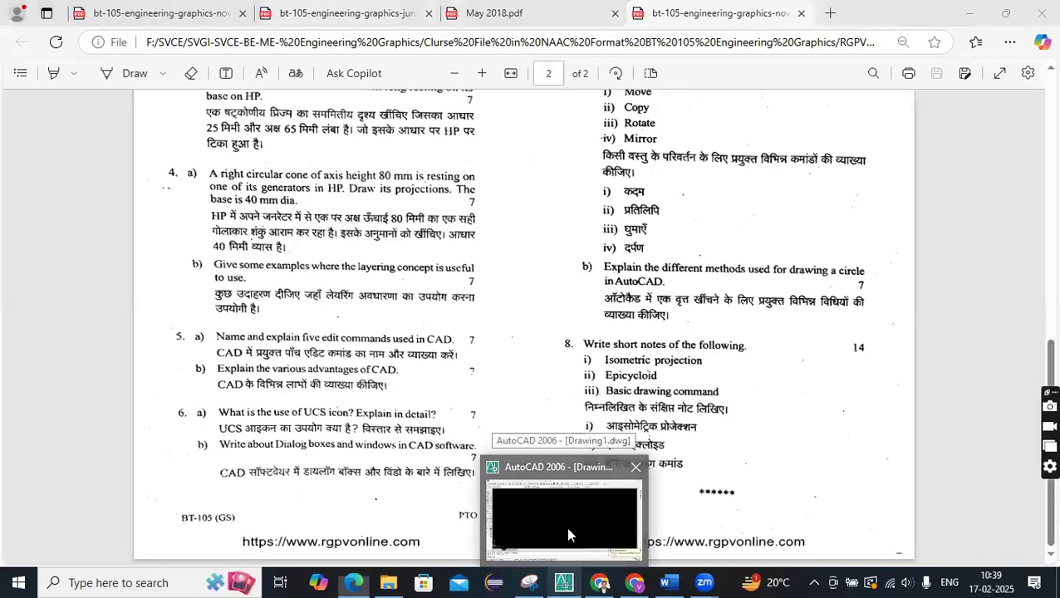
{"action": "left_click", "coordinate": [568, 534]}
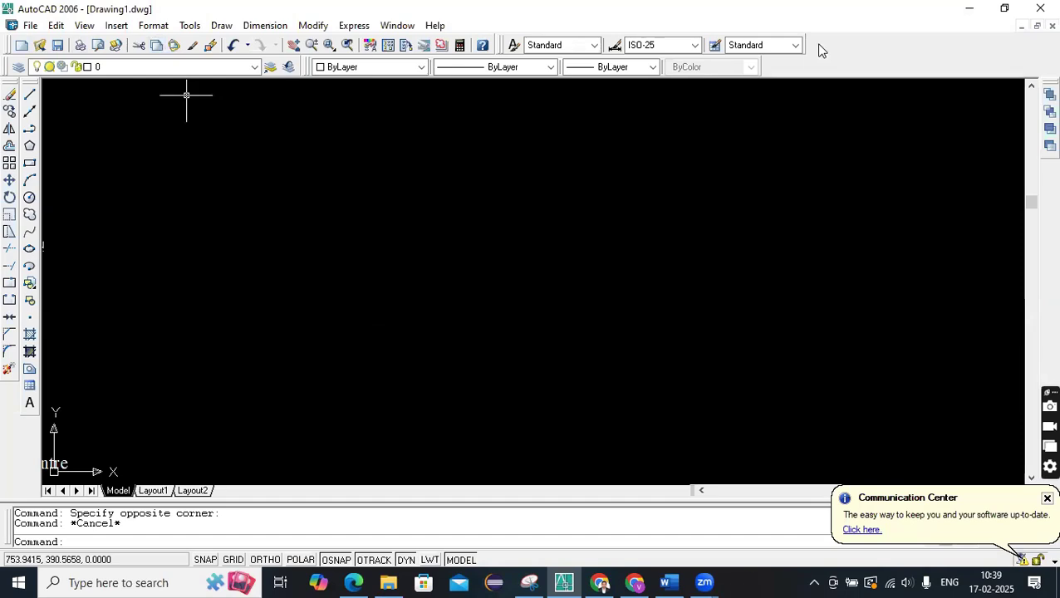
{"action": "left_click", "coordinate": [223, 26]}
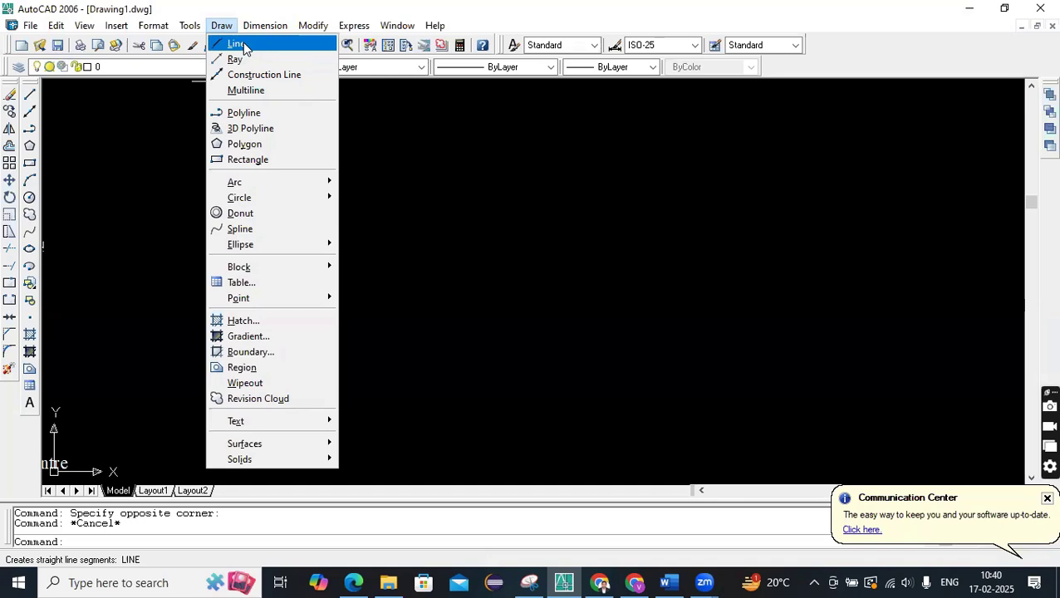
{"action": "left_click", "coordinate": [241, 46]}
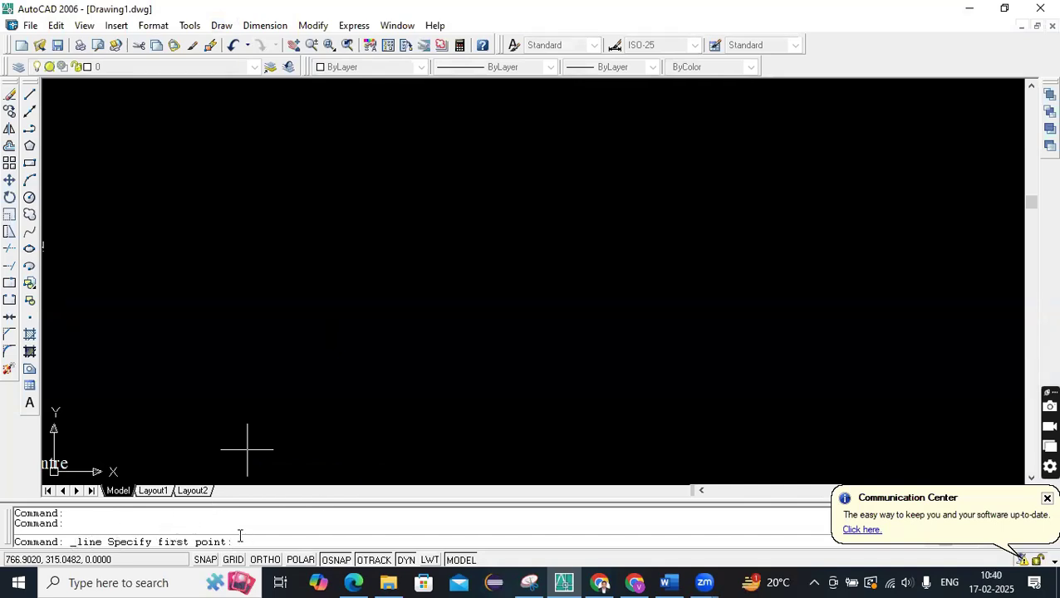
{"action": "left_click", "coordinate": [287, 271]}
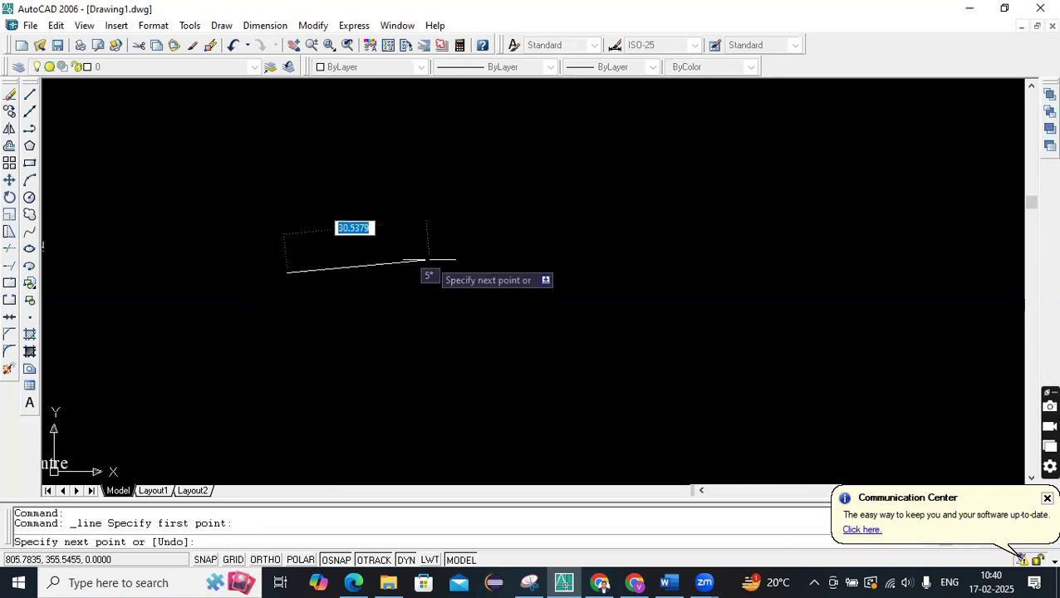
{"action": "key", "text": "F8"}
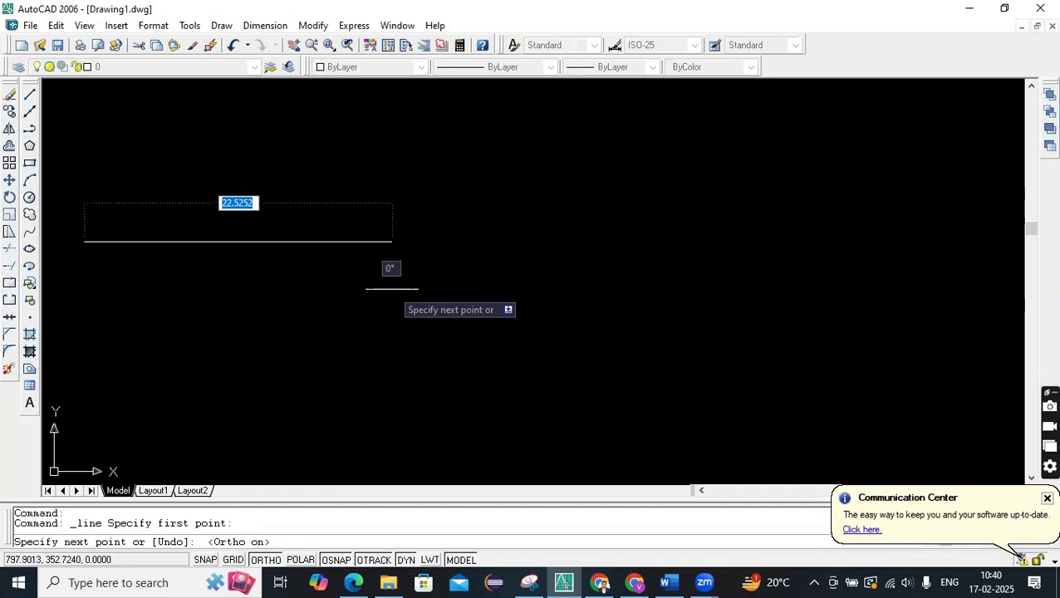
{"action": "type", "text": "2"}
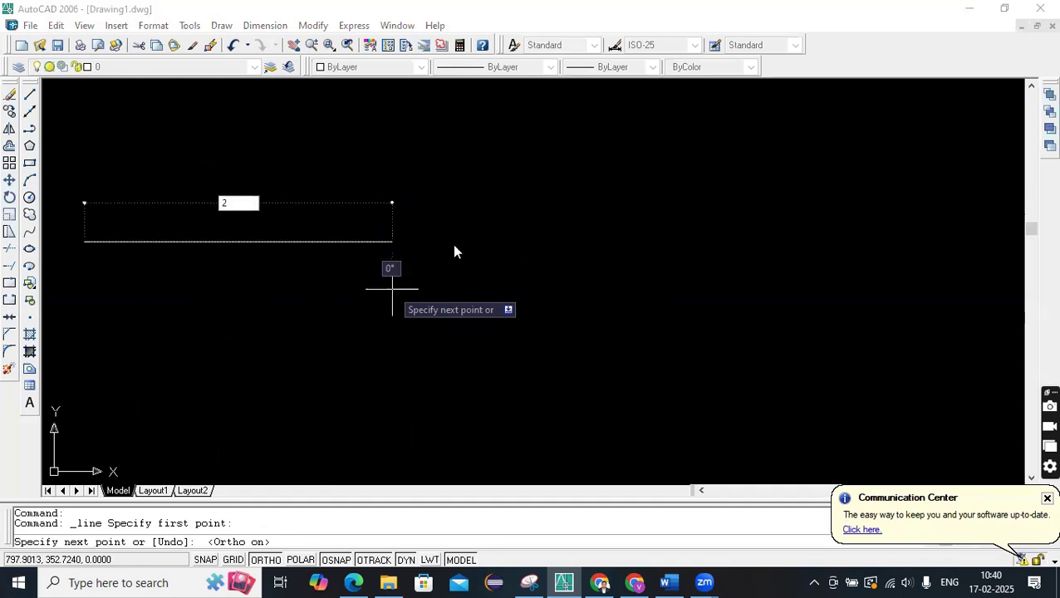
{"action": "type", "text": "5"}
{"action": "key", "text": "Return"}
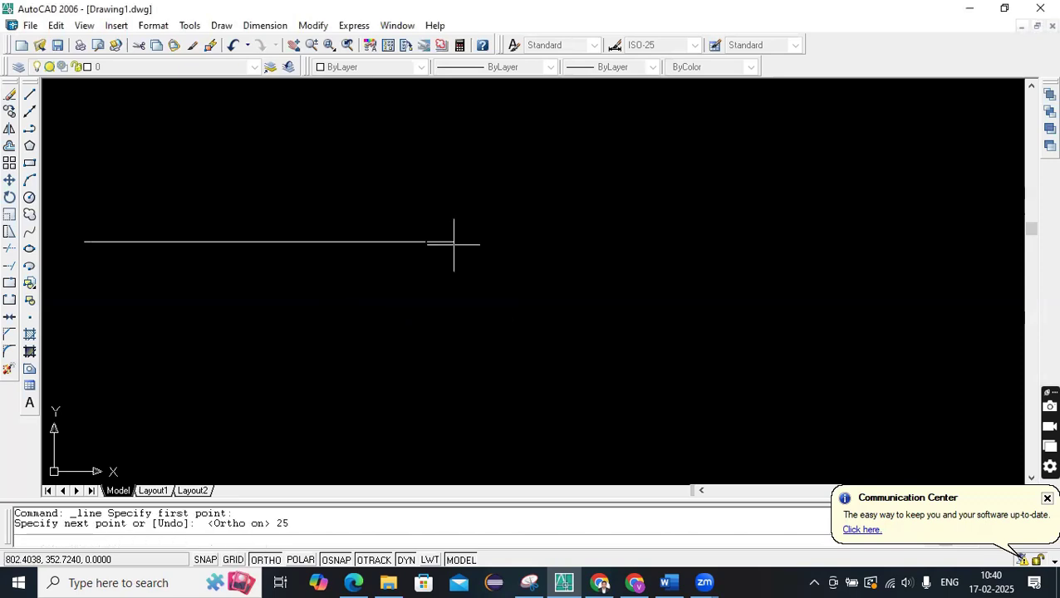
{"action": "key", "text": "Escape"}
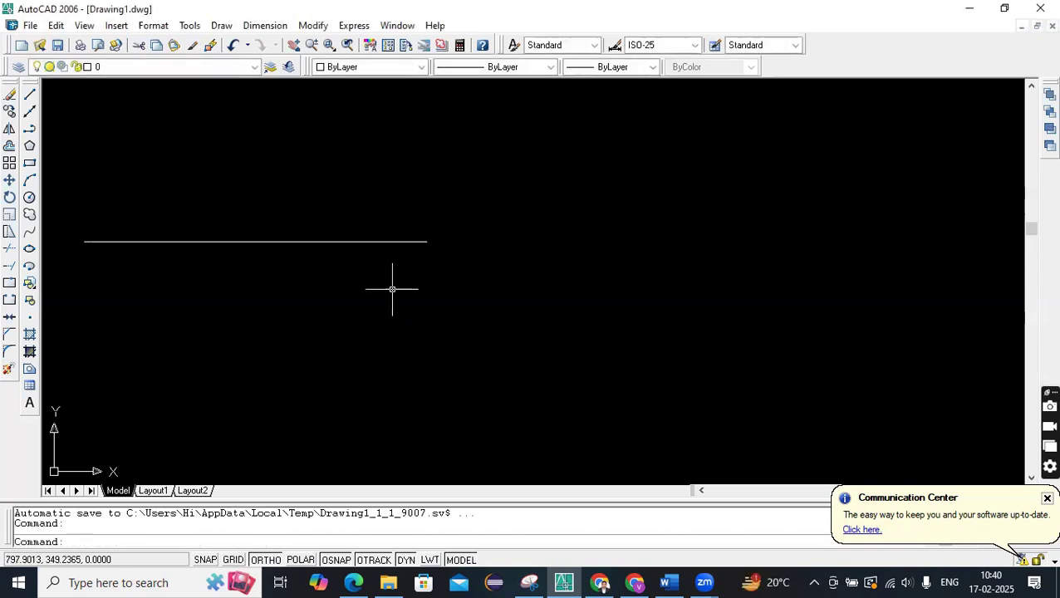
{"action": "middle_click_drag", "start_coordinate": [373, 308], "coordinate": [478, 298]}
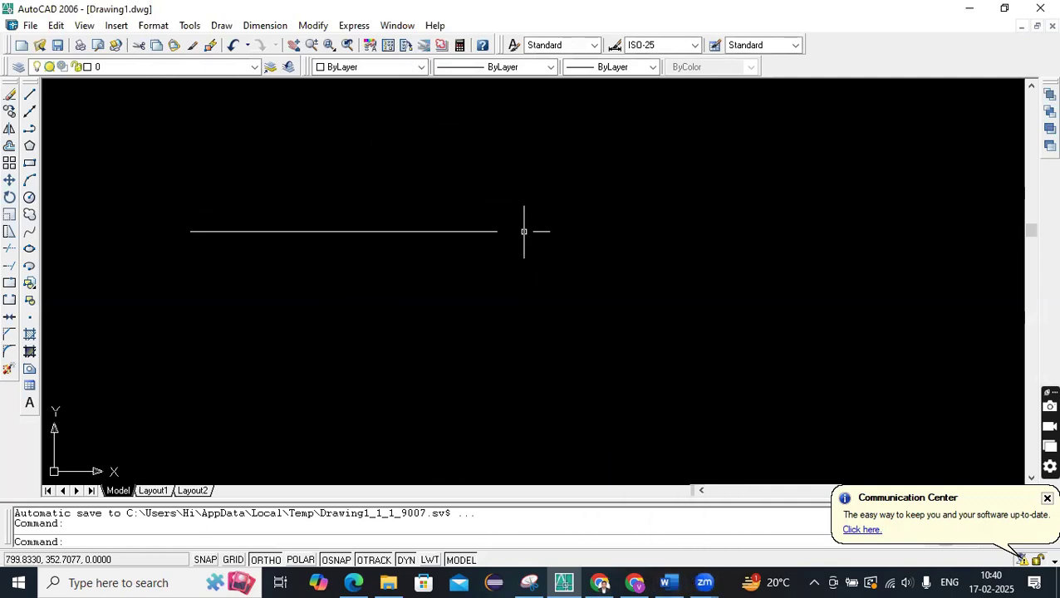
- Switch to the Auto CAD notes in Word and highlight the LINE command entry and its "Specify first point" prompt
{"action": "left_click", "coordinate": [675, 580]}
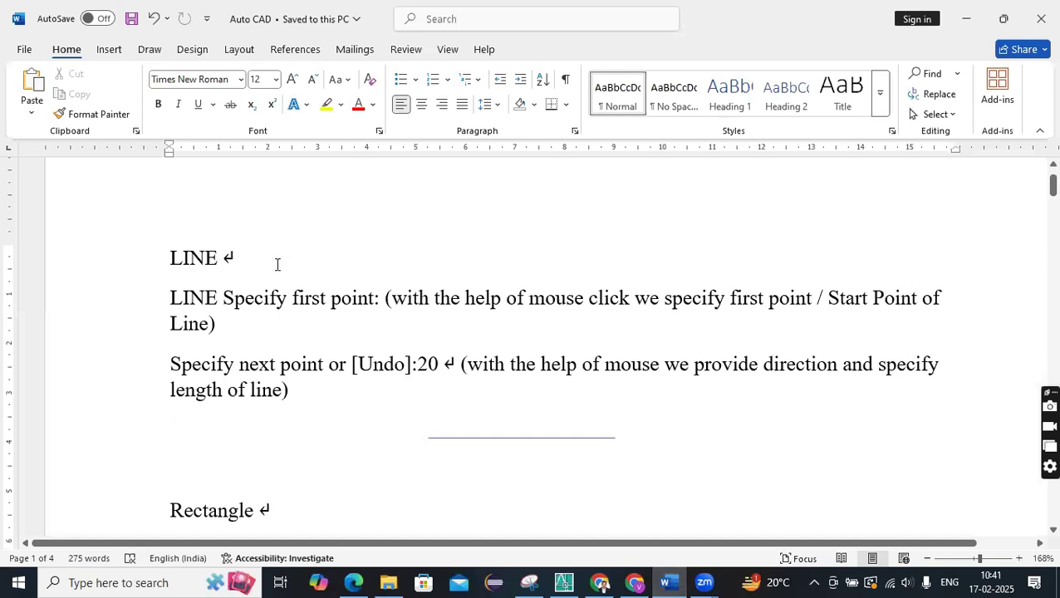
{"action": "triple_click", "coordinate": [179, 256]}
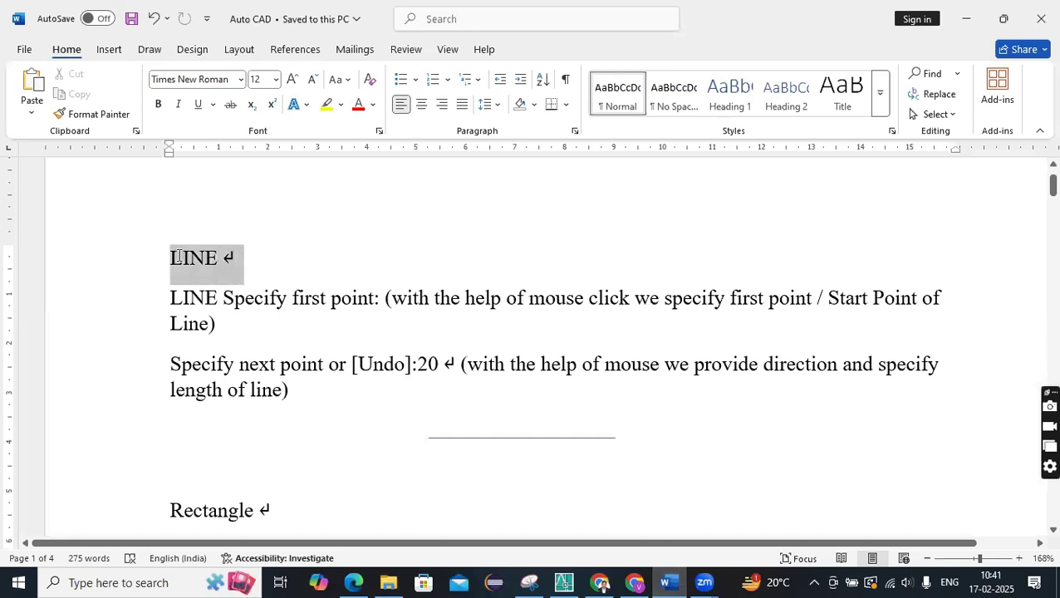
{"action": "left_click", "coordinate": [224, 258]}
{"action": "double_click", "coordinate": [238, 259]}
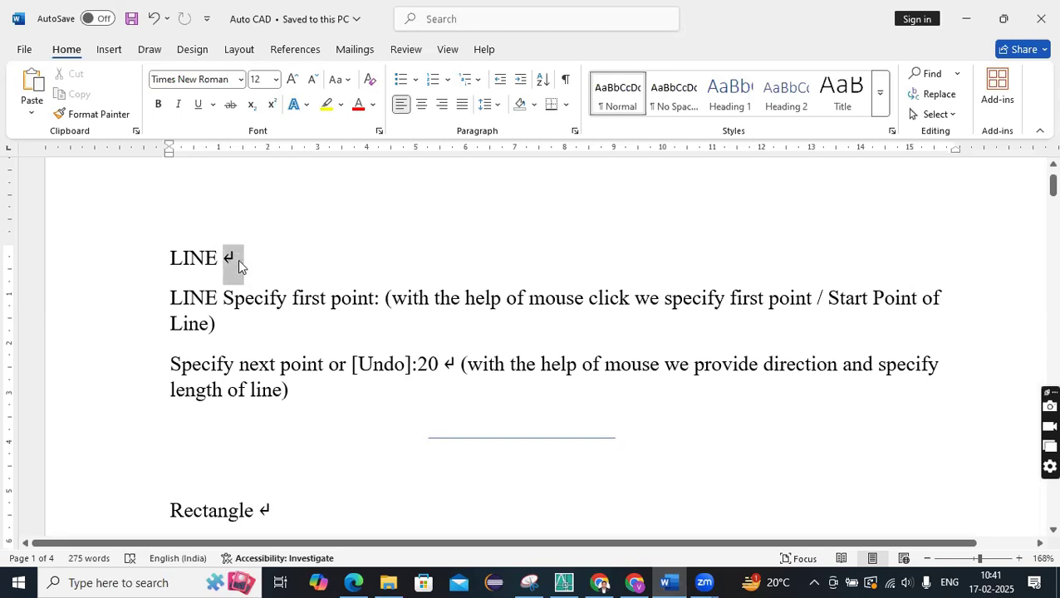
{"action": "left_click", "coordinate": [240, 260]}
{"action": "double_click", "coordinate": [225, 260]}
{"action": "left_click", "coordinate": [237, 339]}
{"action": "left_click_drag", "start_coordinate": [223, 299], "coordinate": [361, 300]}
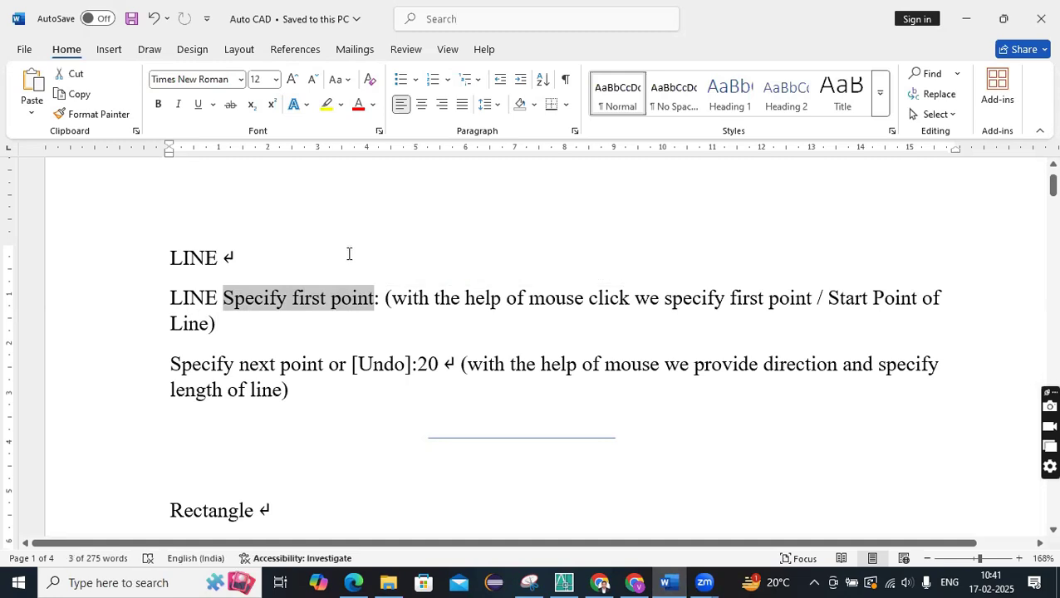
- Switch to AutoCAD and draw a vertical line 15 units long upward from a point below the horizontal line
{"action": "left_click", "coordinate": [565, 582]}
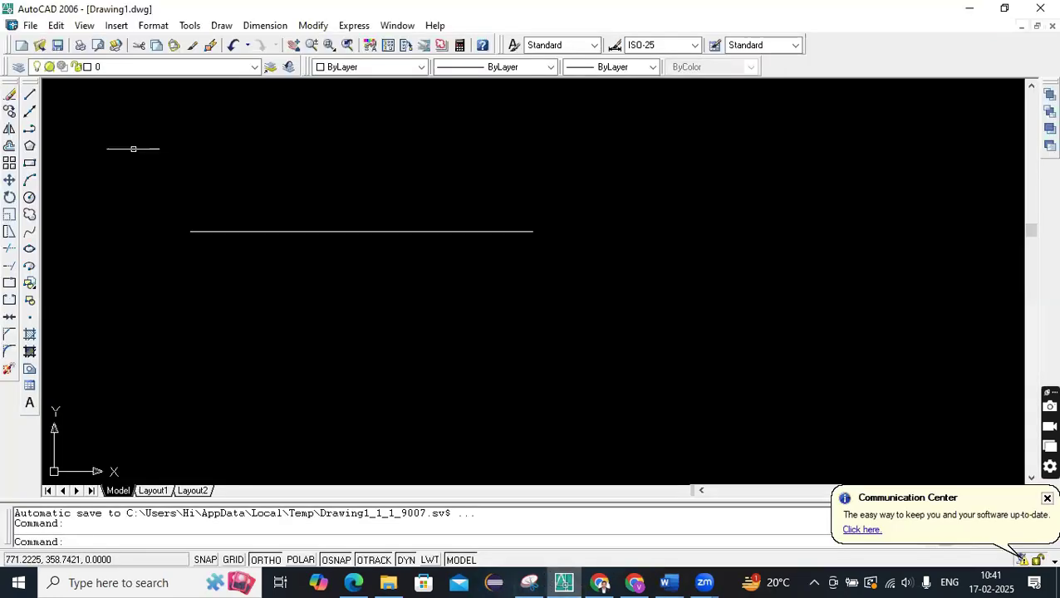
{"action": "left_click", "coordinate": [221, 25]}
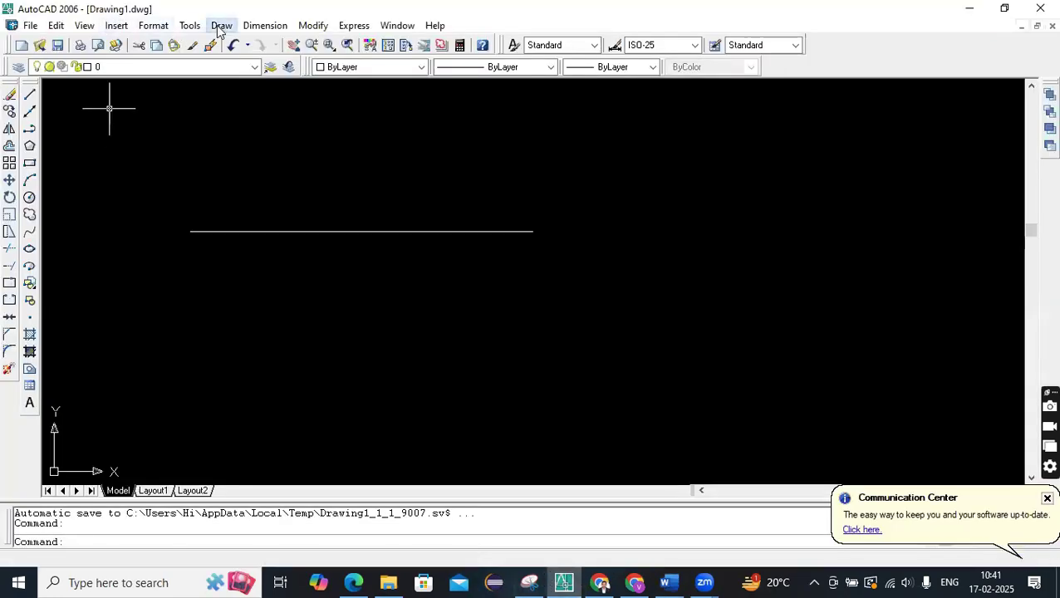
{"action": "left_click", "coordinate": [236, 43]}
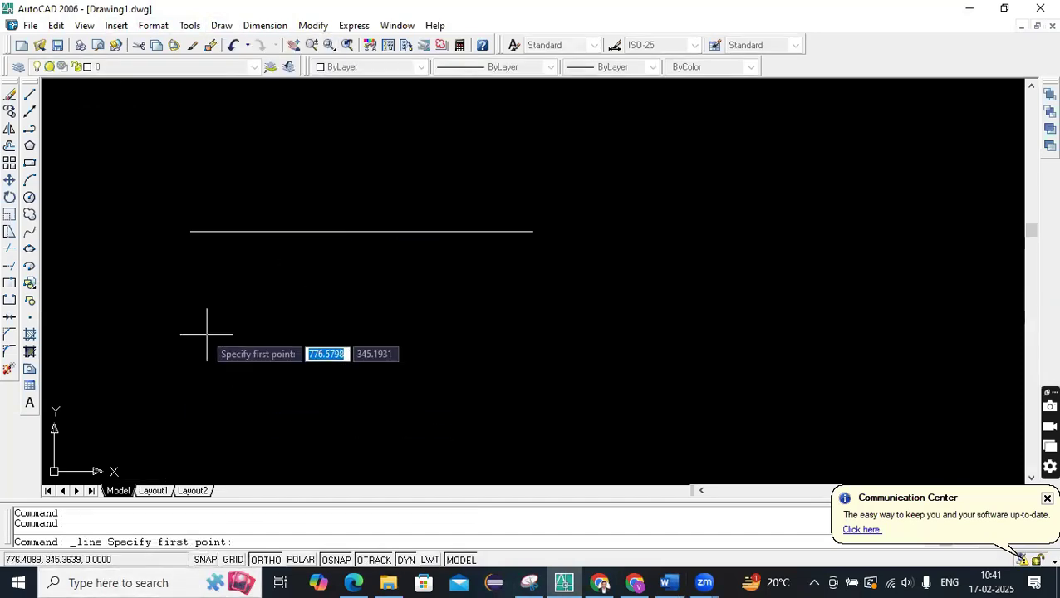
{"action": "left_click", "coordinate": [256, 324]}
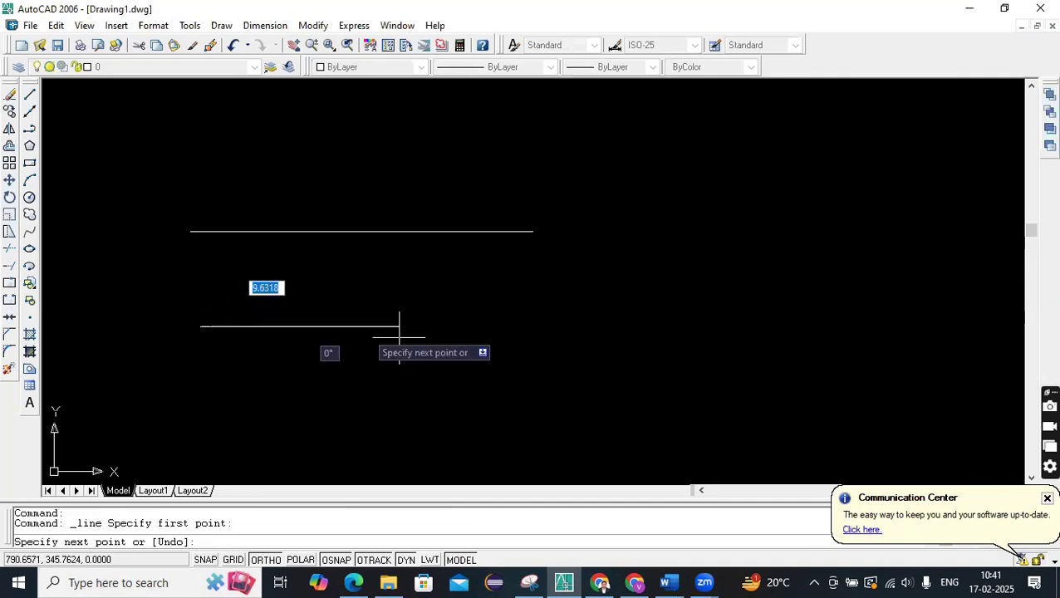
{"action": "left_click", "coordinate": [669, 581]}
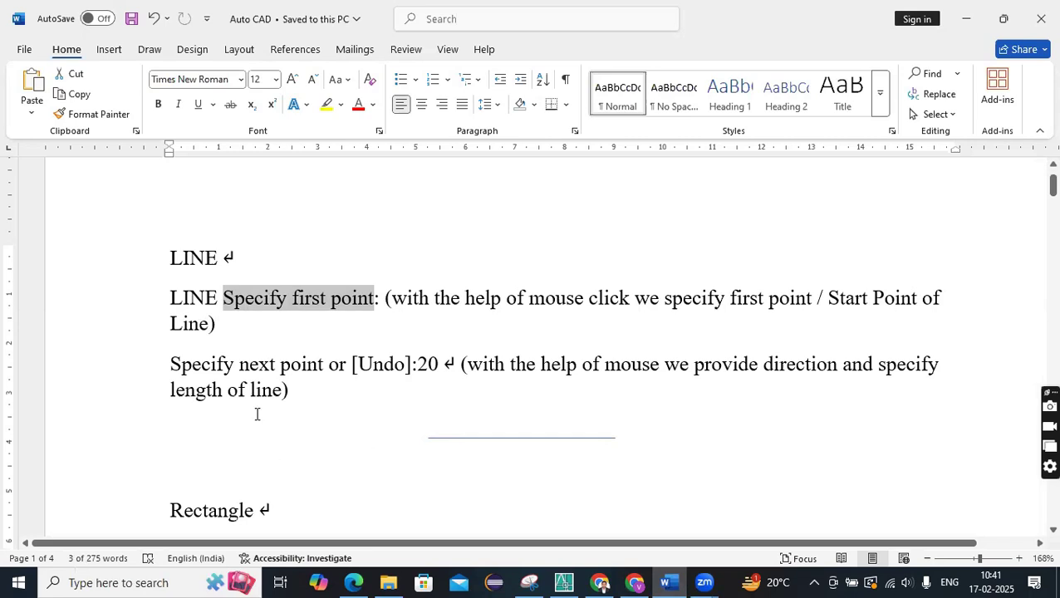
{"action": "left_click", "coordinate": [566, 581]}
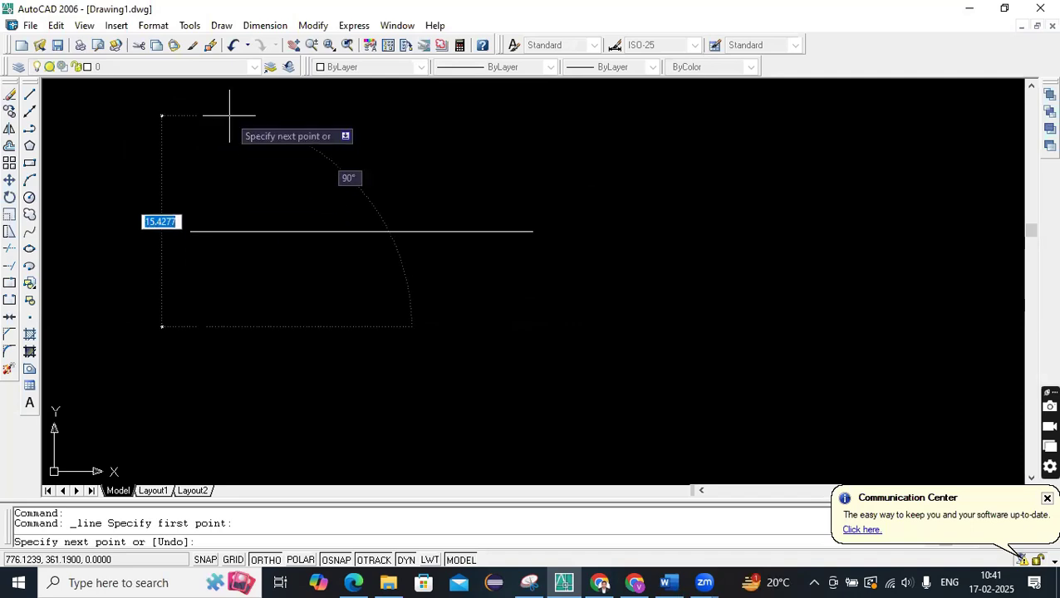
{"action": "type", "text": "15"}
{"action": "key", "text": "Return"}
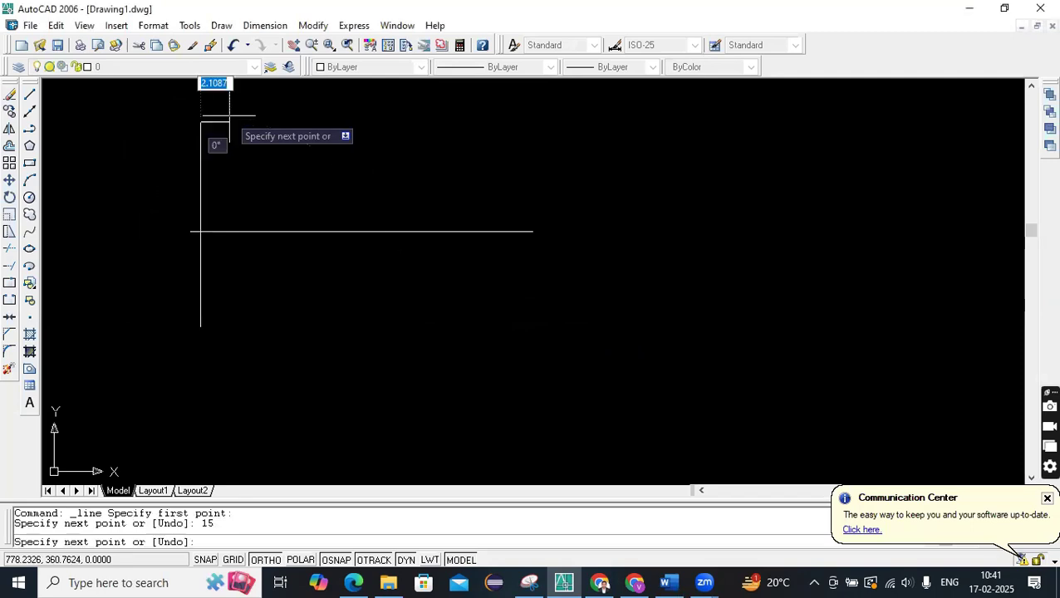
{"action": "key", "text": "Return"}
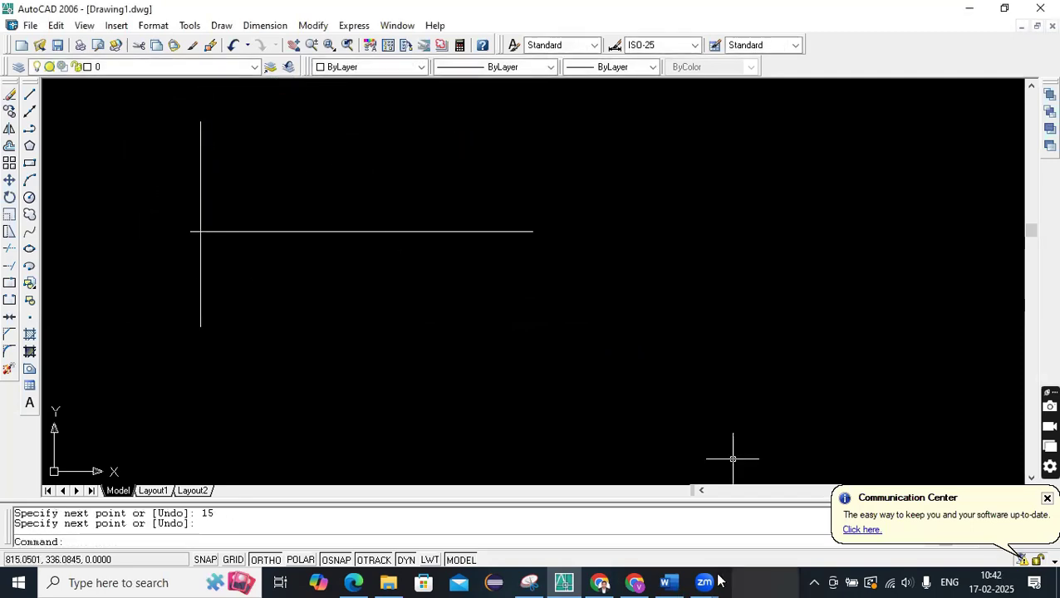
- Switch to the Word notes and highlight the "Specify next point or" prompt, its 20 entry and the "mouse we provide direction" remark
{"action": "left_click", "coordinate": [669, 583]}
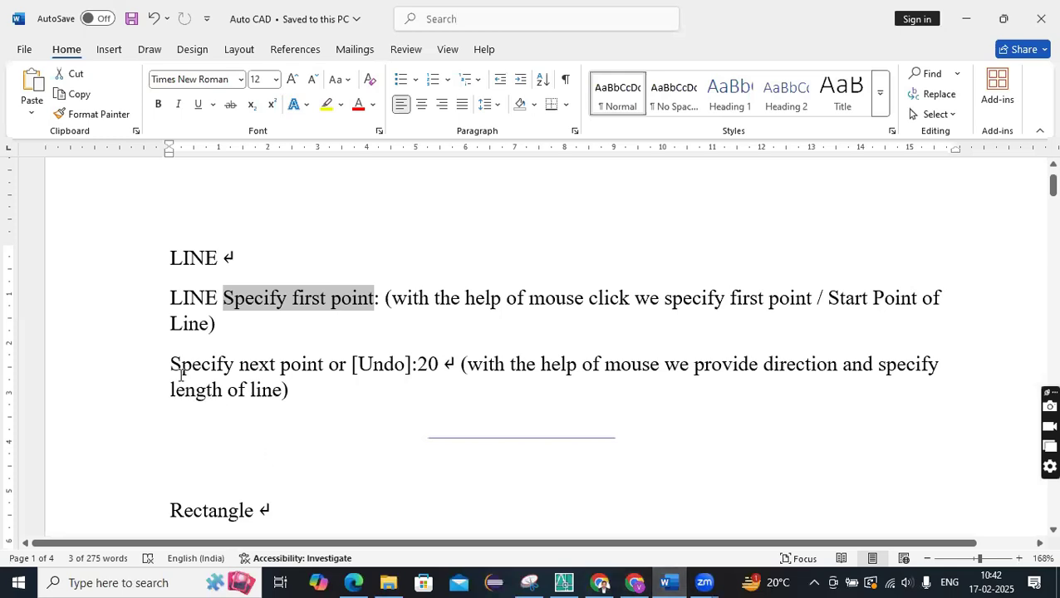
{"action": "left_click_drag", "start_coordinate": [170, 364], "coordinate": [350, 363]}
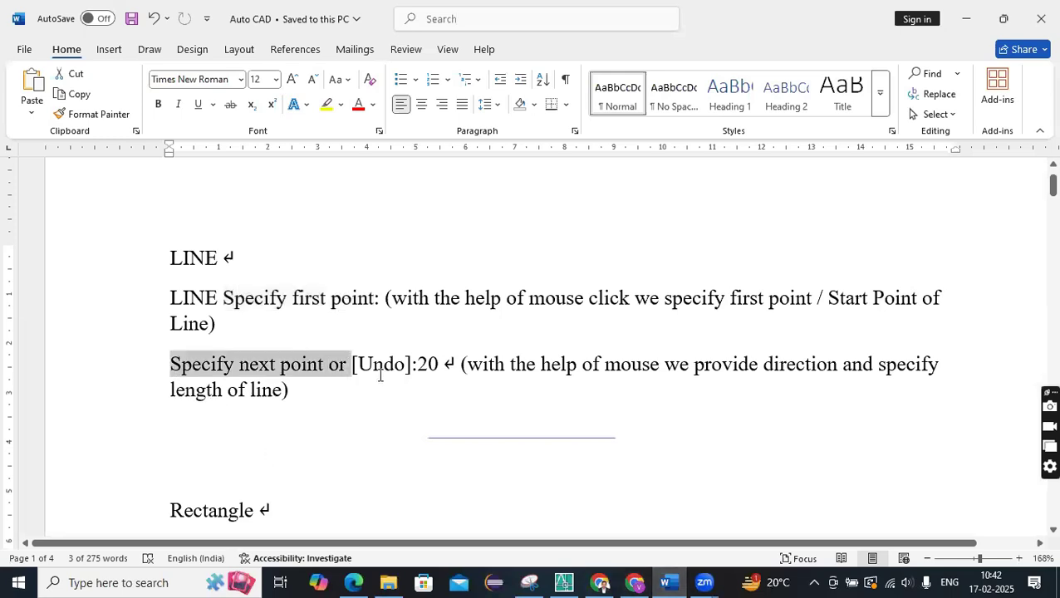
{"action": "left_click", "coordinate": [432, 379]}
{"action": "double_click", "coordinate": [432, 365]}
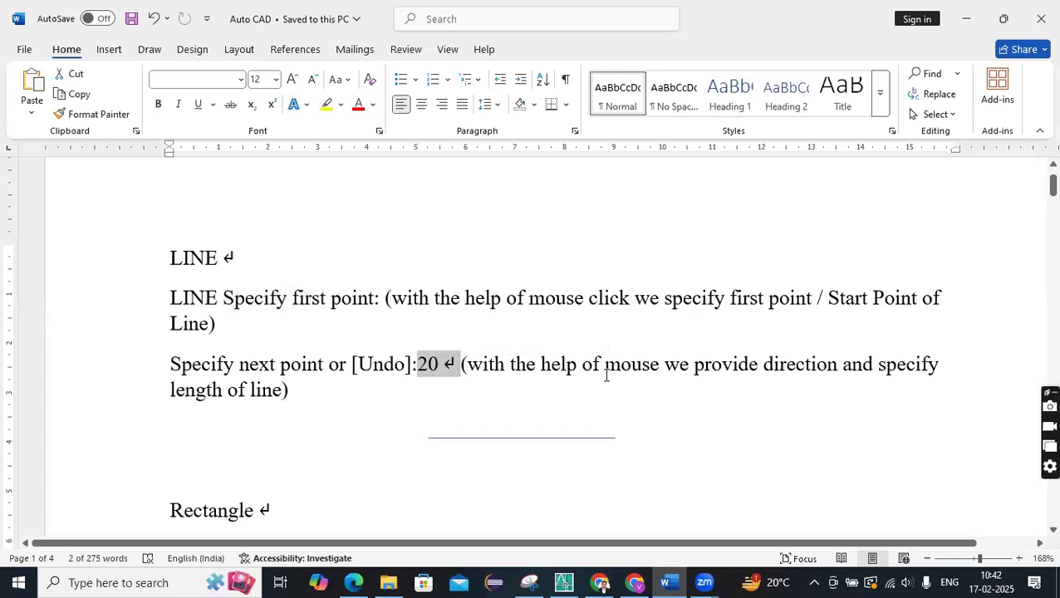
{"action": "left_click_drag", "start_coordinate": [605, 365], "coordinate": [805, 365]}
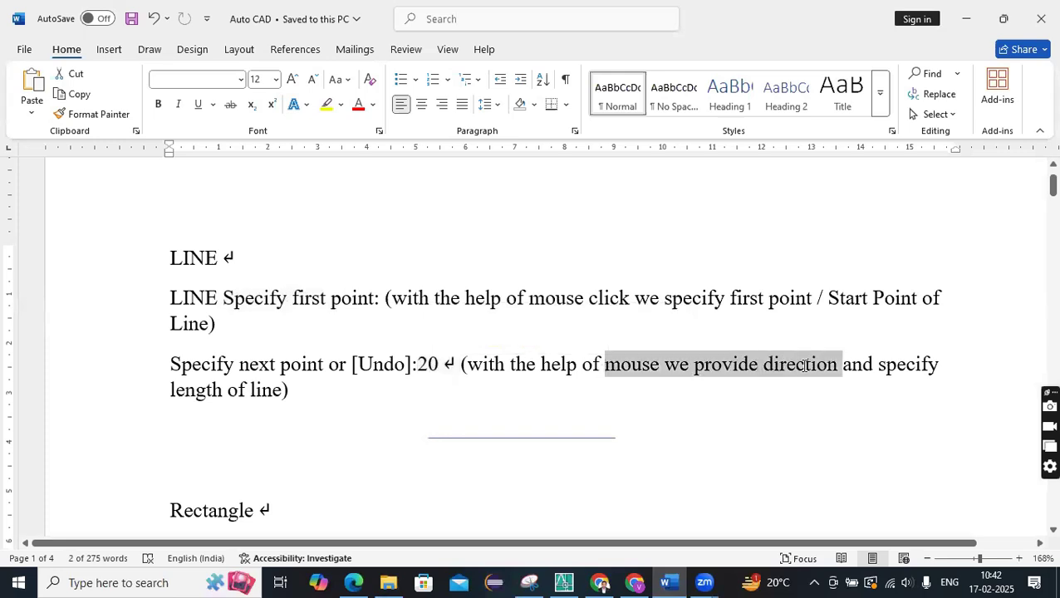
{"action": "left_click_drag", "start_coordinate": [912, 388], "coordinate": [912, 389]}
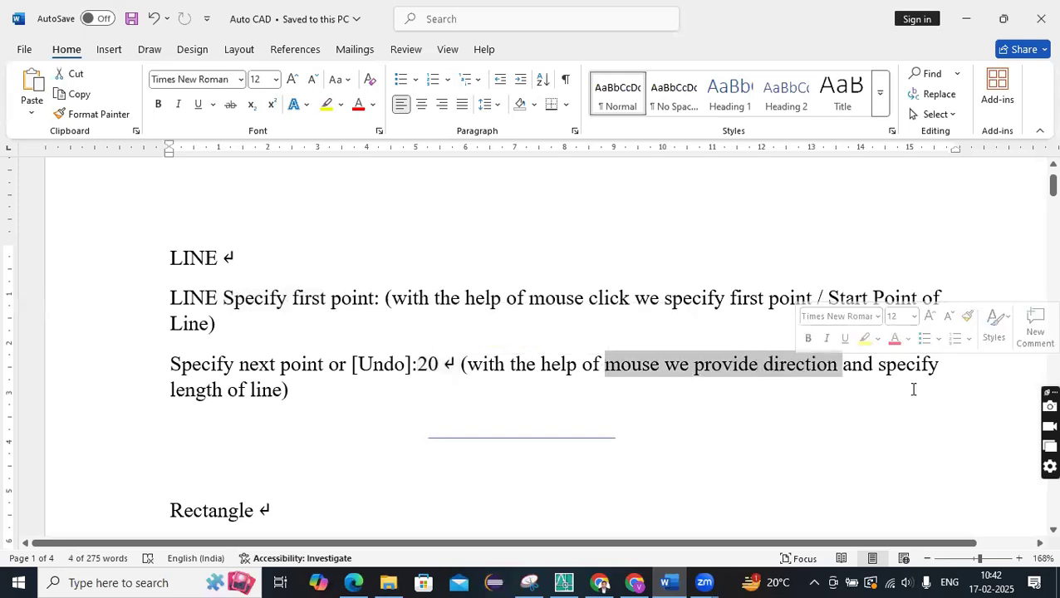
- Highlight the whole LINE command entry in the notes, and the length value 20 on its own
{"action": "left_click", "coordinate": [573, 461]}
{"action": "left_click_drag", "start_coordinate": [170, 254], "coordinate": [277, 390]}
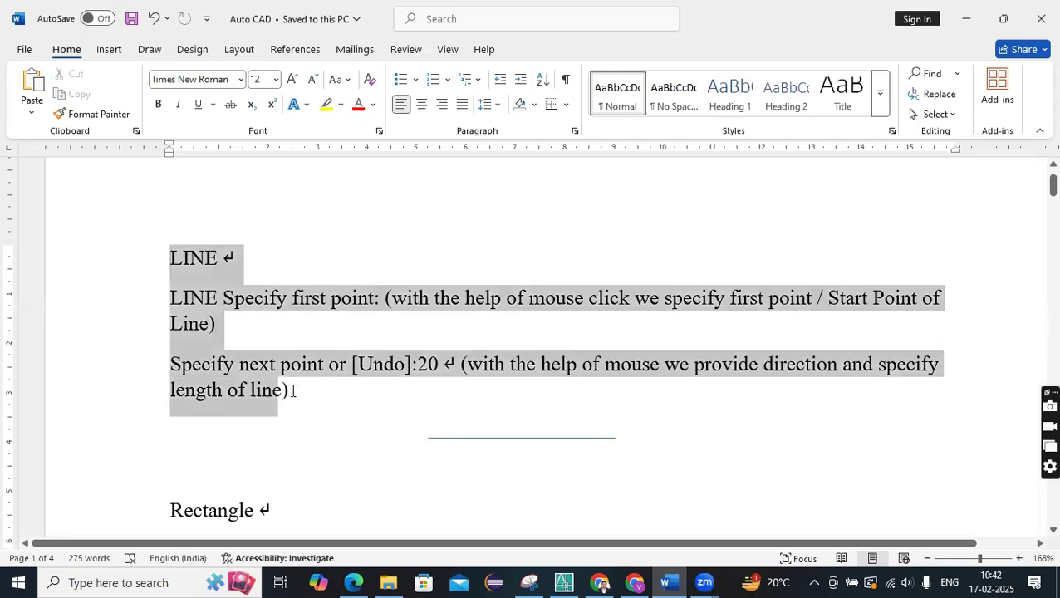
{"action": "left_click", "coordinate": [447, 471]}
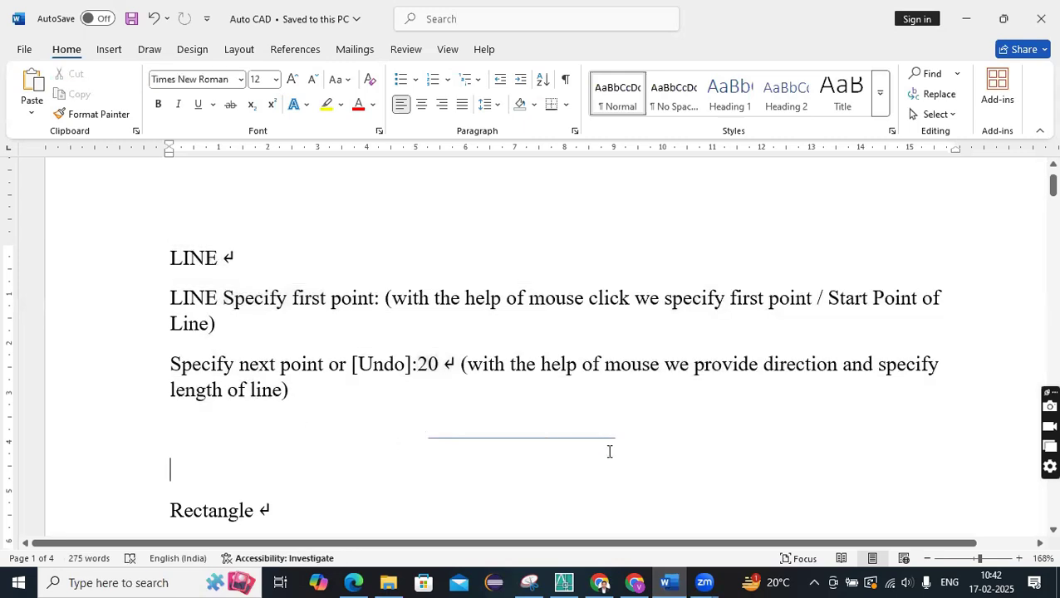
{"action": "left_click_drag", "start_coordinate": [436, 368], "coordinate": [415, 368]}
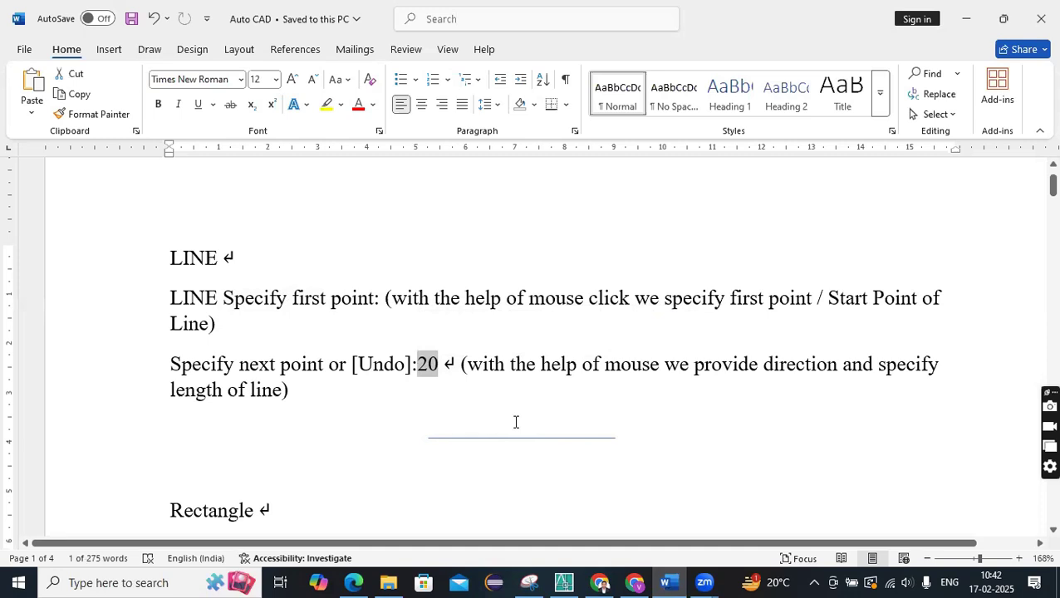
- Switch to AutoCAD and draw a freehand rectangle about 7.7 by 10.4 units to the right of the two lines
{"action": "left_click", "coordinate": [564, 581]}
{"action": "middle_click_drag", "start_coordinate": [315, 299], "coordinate": [263, 344]}
{"action": "left_click", "coordinate": [221, 25]}
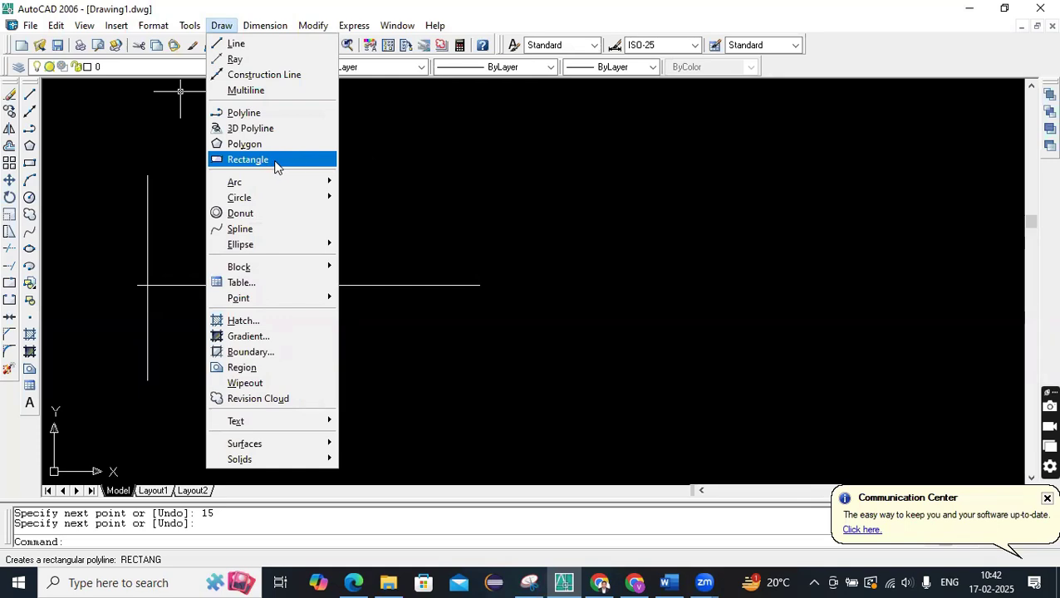
{"action": "left_click", "coordinate": [276, 163]}
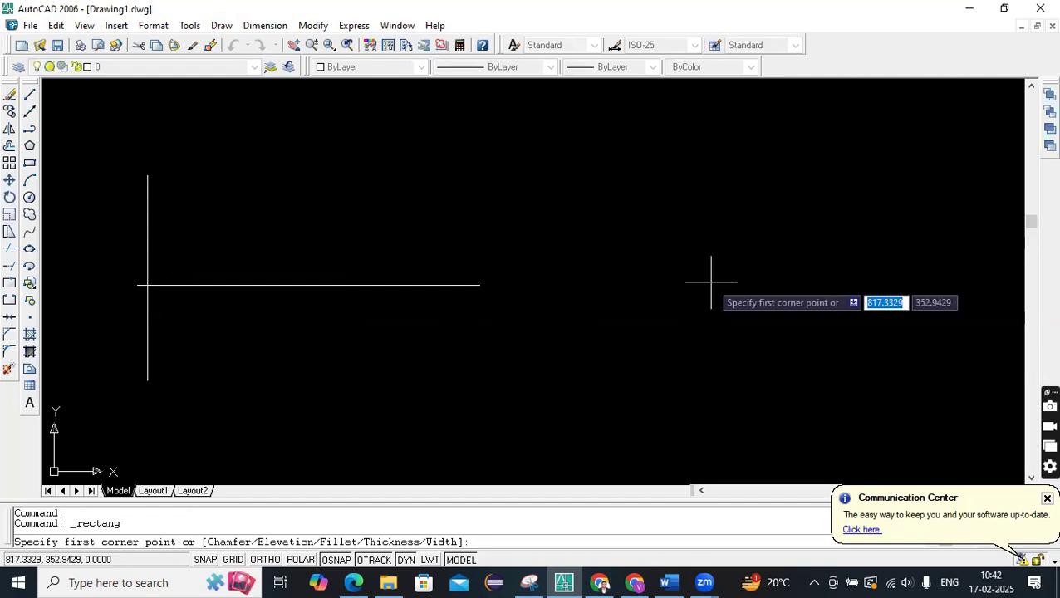
{"action": "left_click", "coordinate": [586, 180]}
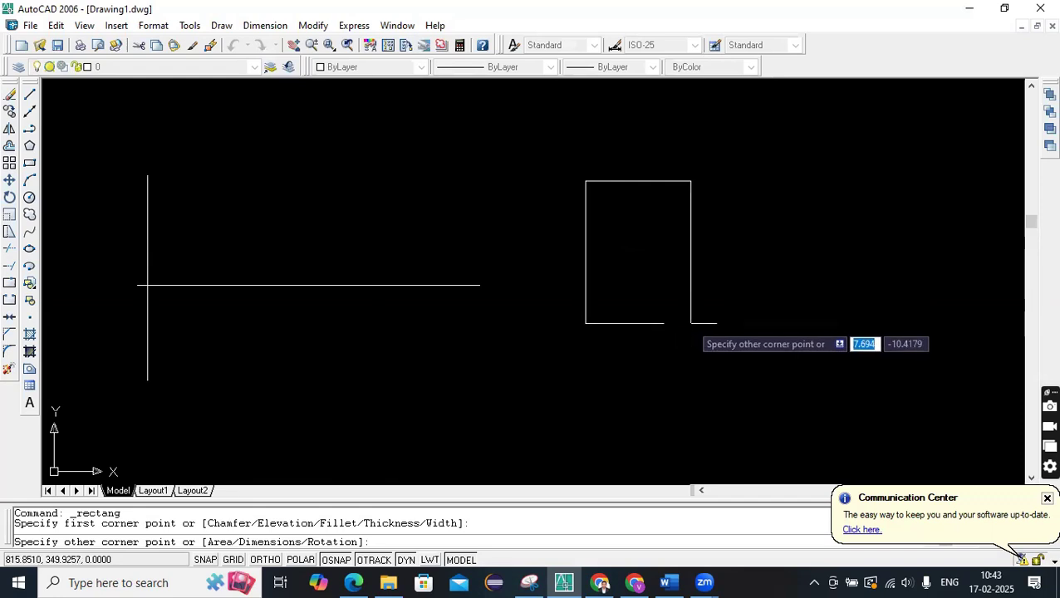
{"action": "left_click", "coordinate": [691, 323]}
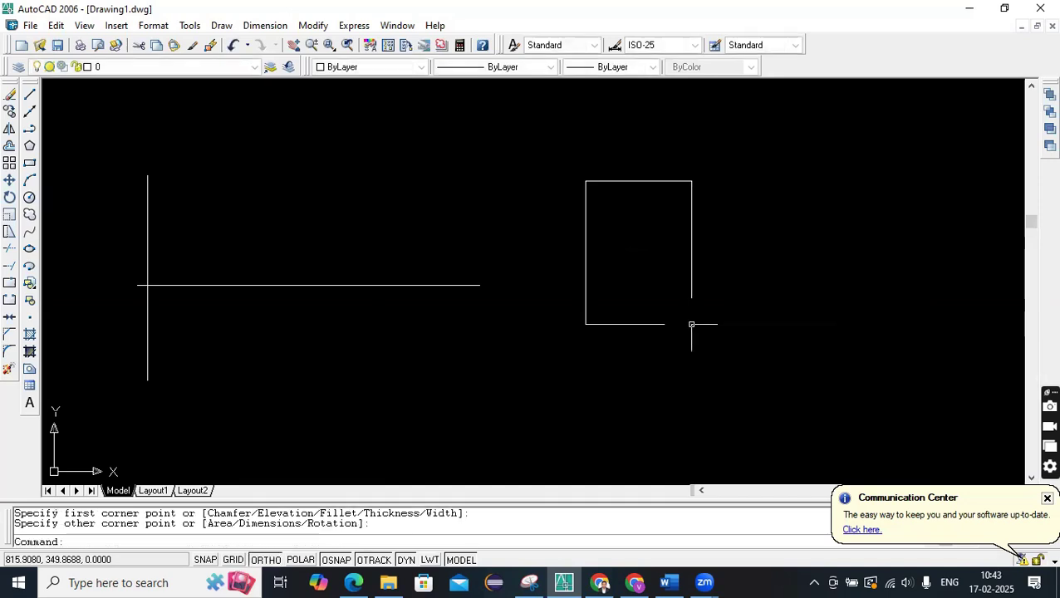
- Draw a second rectangle 20 by 40 units from a corner point above and to the right of the first rectangle
{"action": "middle_click_drag", "start_coordinate": [745, 337], "coordinate": [606, 326]}
{"action": "scroll", "coordinate": [571, 303], "scroll_direction": "down", "scroll_amount": 2}
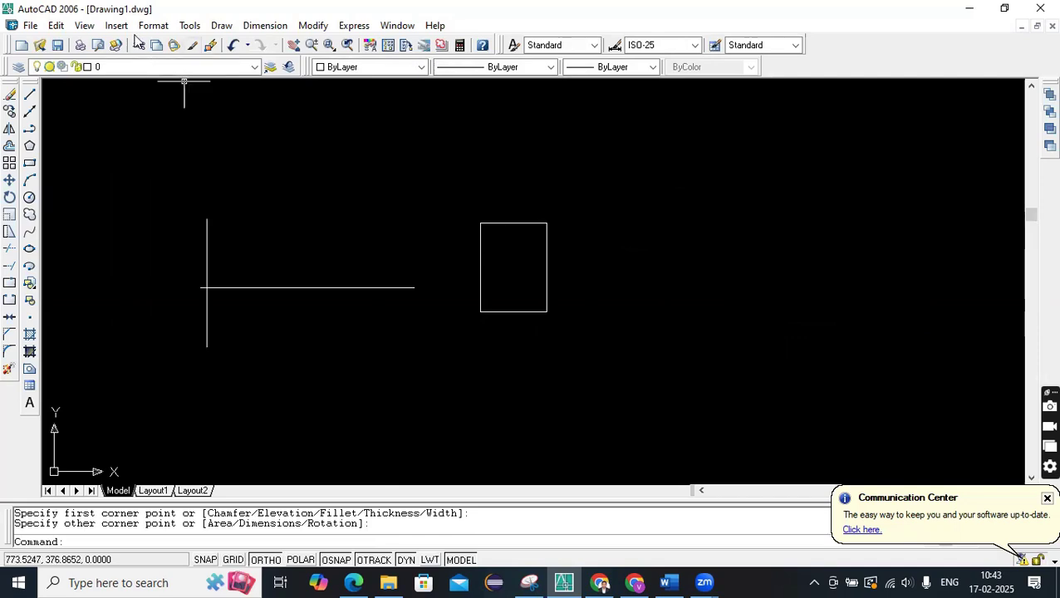
{"action": "left_click", "coordinate": [218, 26]}
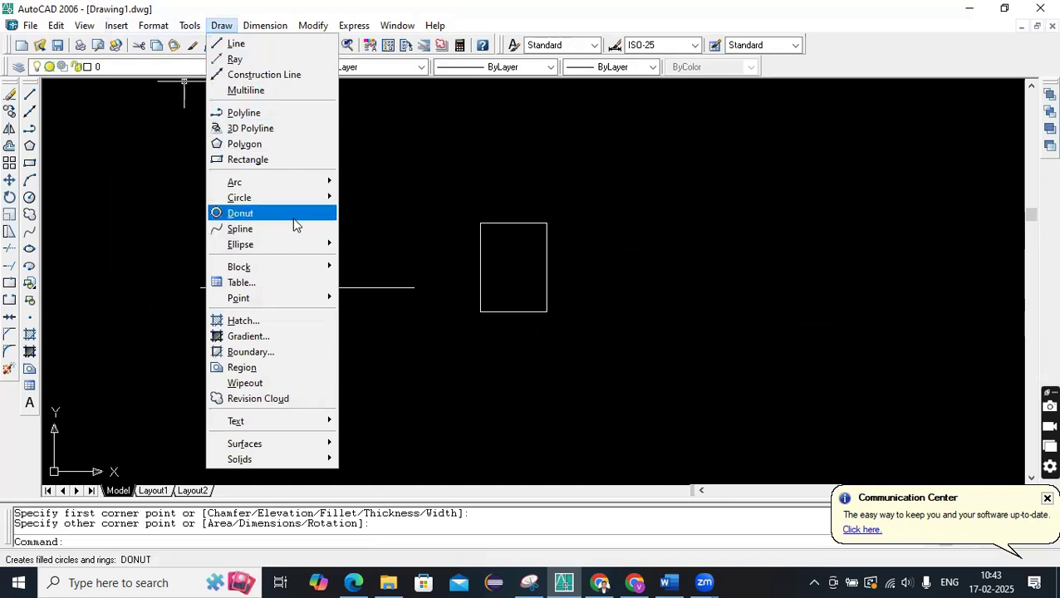
{"action": "left_click", "coordinate": [286, 159]}
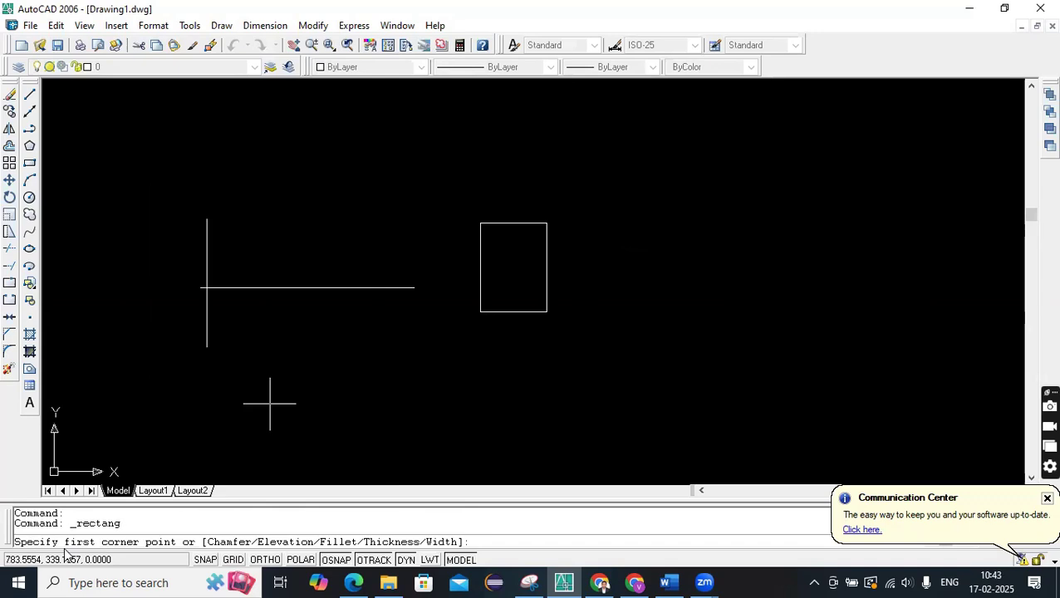
{"action": "left_click", "coordinate": [644, 179]}
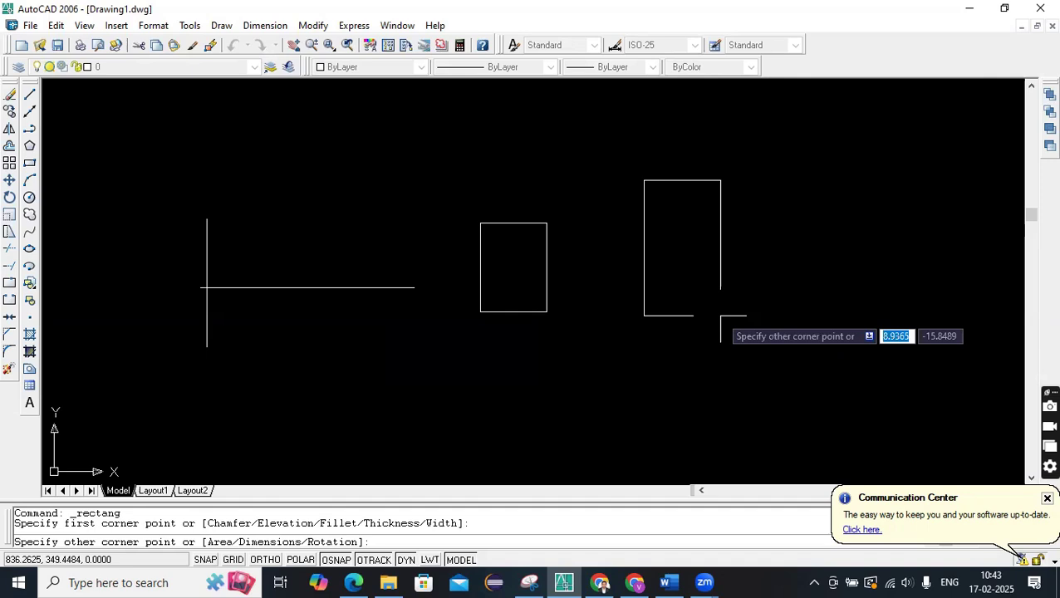
{"action": "type", "text": "20"}
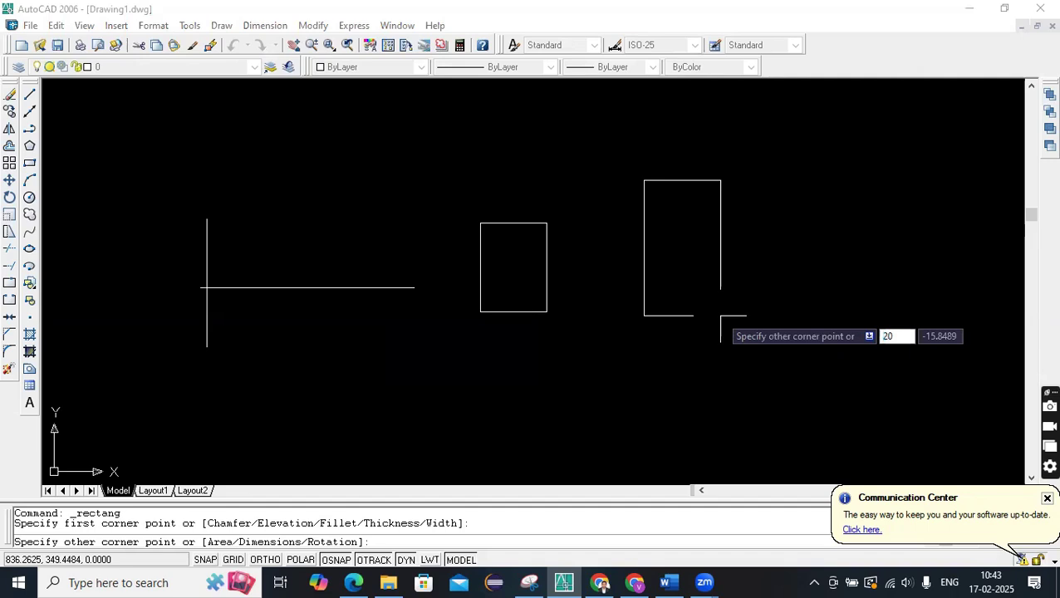
{"action": "key", "text": "Tab"}
{"action": "type", "text": "40"}
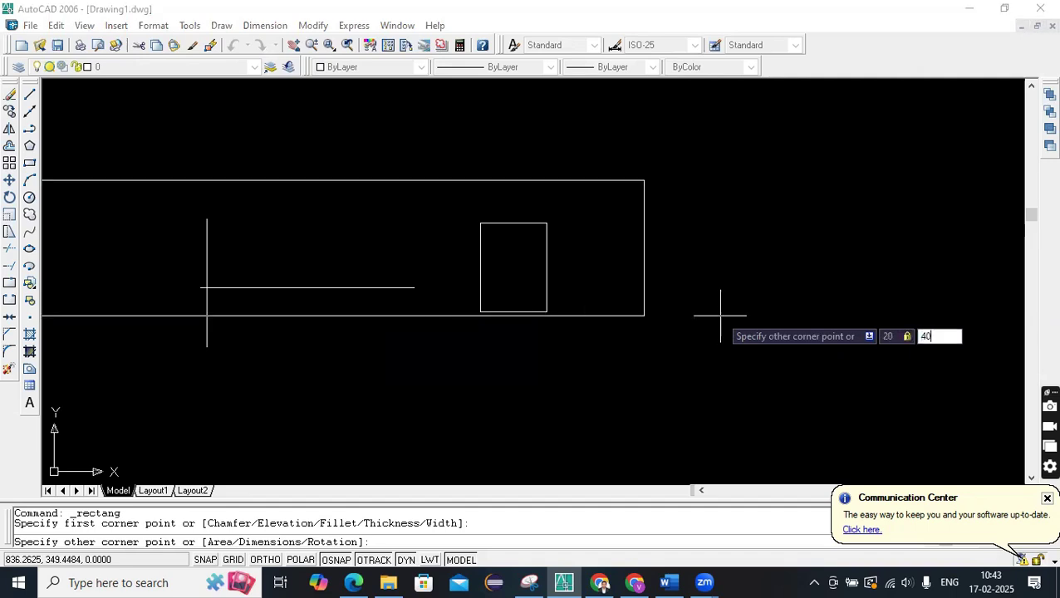
{"action": "key", "text": "Return"}
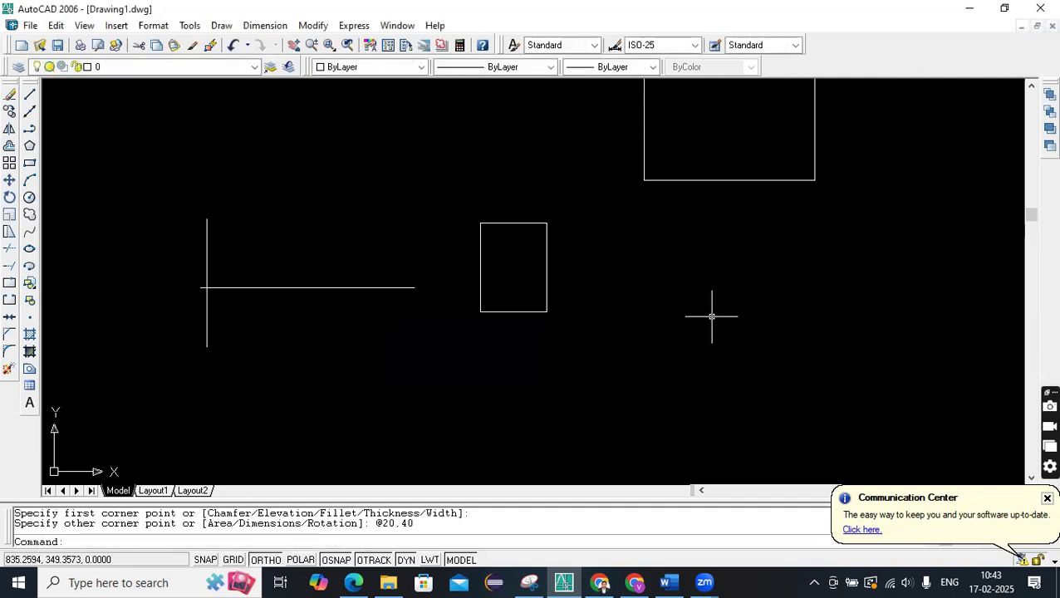
{"action": "scroll", "coordinate": [705, 315], "scroll_direction": "down", "scroll_amount": 1}
{"action": "middle_click", "coordinate": [665, 271]}
{"action": "middle_click_drag", "start_coordinate": [664, 272], "coordinate": [215, 336]}
{"action": "scroll", "coordinate": [585, 272], "scroll_direction": "up", "scroll_amount": 5}
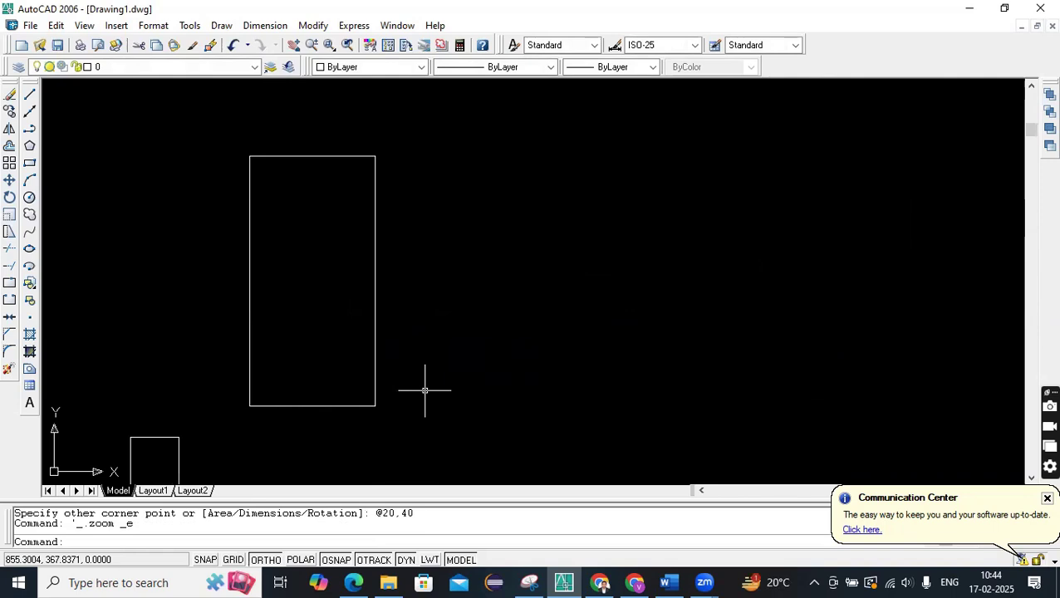
- Switch to the Word notes and highlight the Rectangle command heading and its "Specify first corner point" line
{"action": "left_click", "coordinate": [671, 581]}
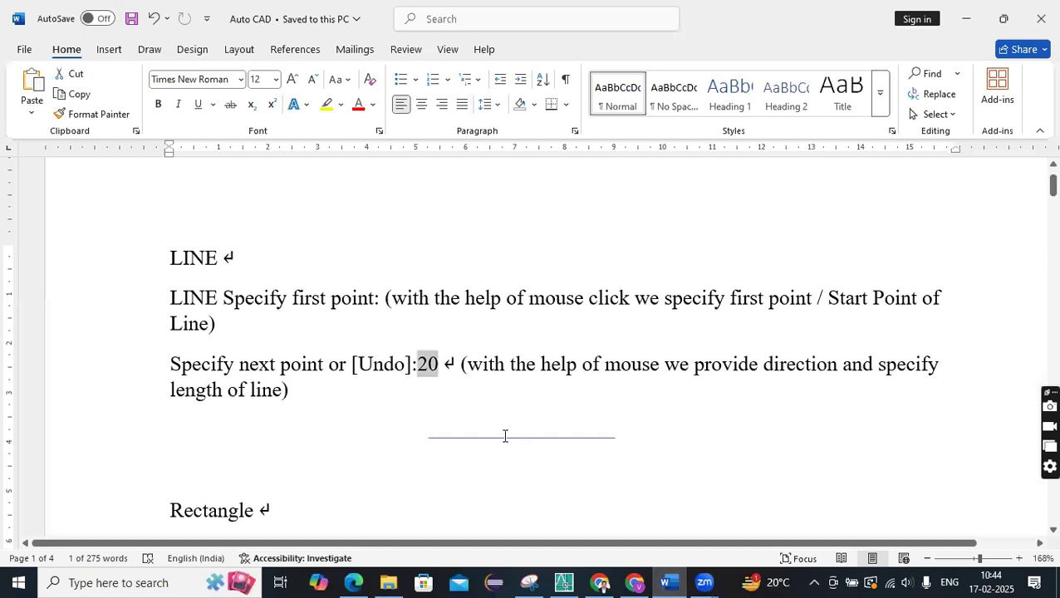
{"action": "scroll", "coordinate": [504, 428], "scroll_direction": "down", "scroll_amount": 5}
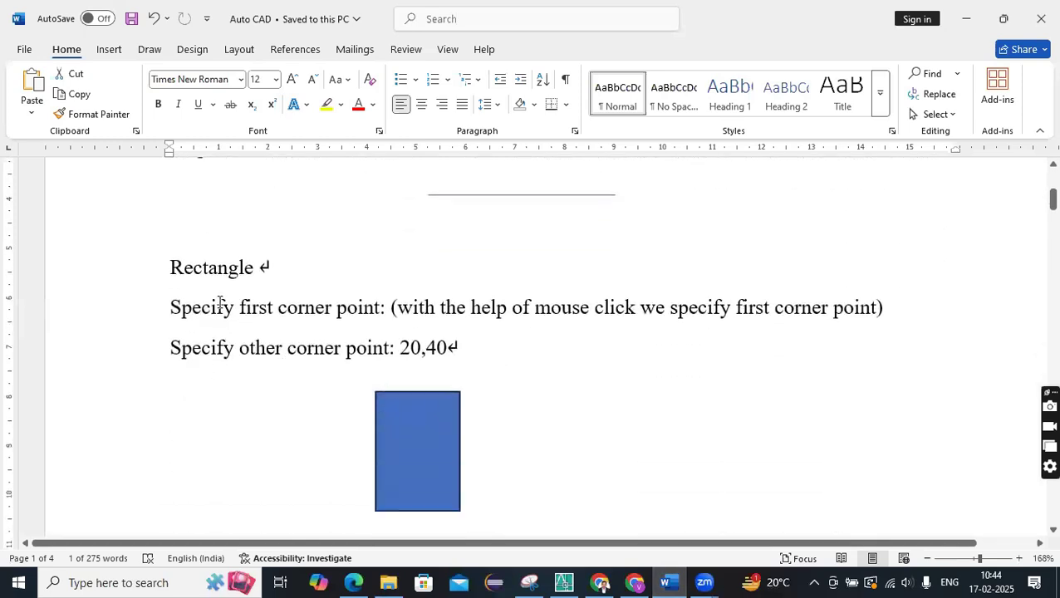
{"action": "left_click_drag", "start_coordinate": [171, 267], "coordinate": [277, 263]}
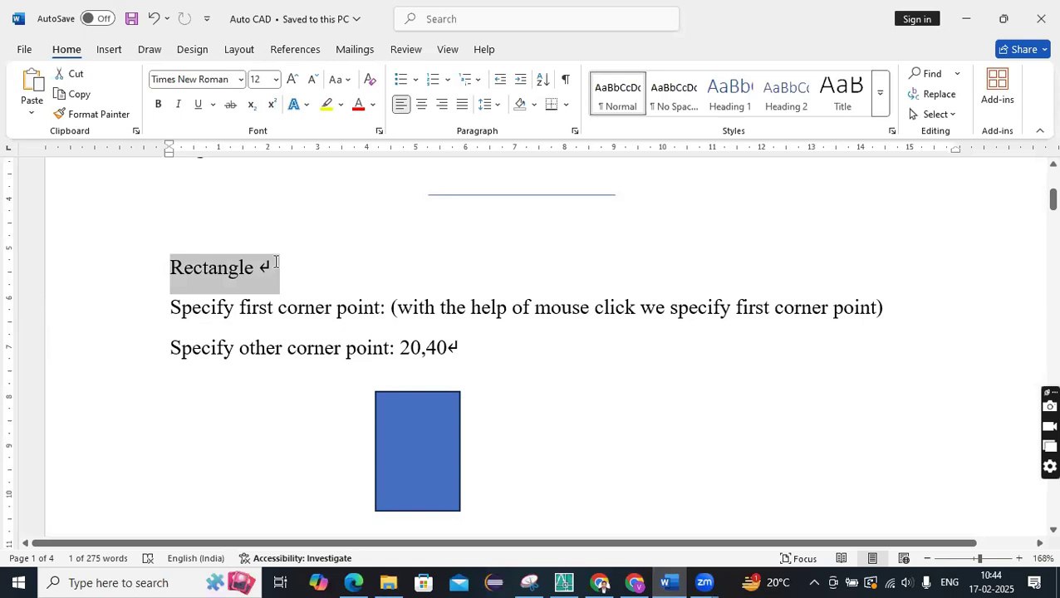
{"action": "left_click", "coordinate": [533, 387]}
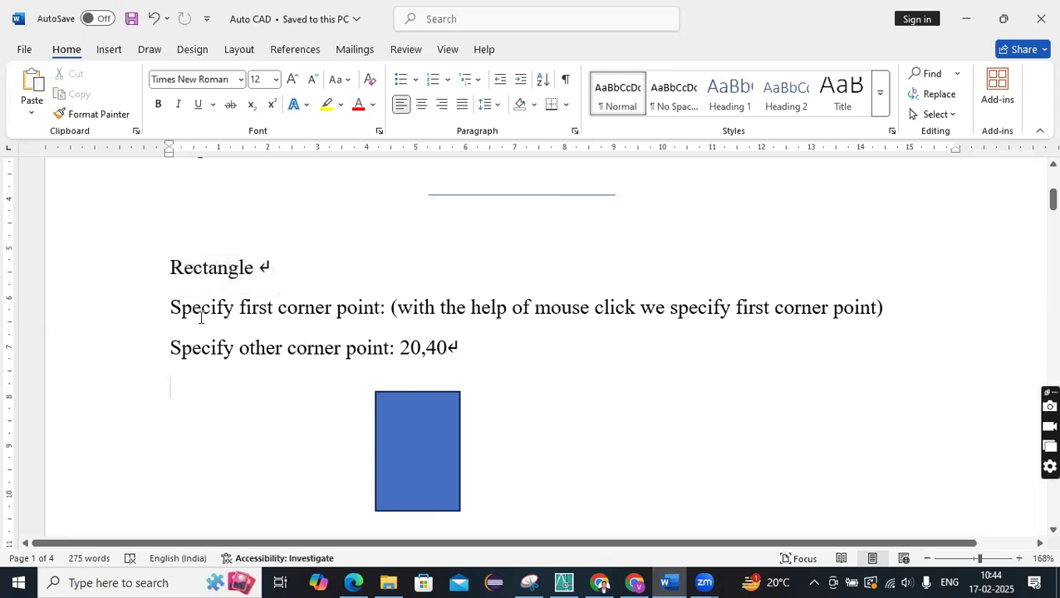
{"action": "left_click_drag", "start_coordinate": [178, 312], "coordinate": [887, 332]}
- Highlight the "Specify other corner point" prompt and its 20,40 entry in the Rectangle notes
{"action": "left_click", "coordinate": [177, 406]}
{"action": "left_click_drag", "start_coordinate": [171, 349], "coordinate": [388, 358]}
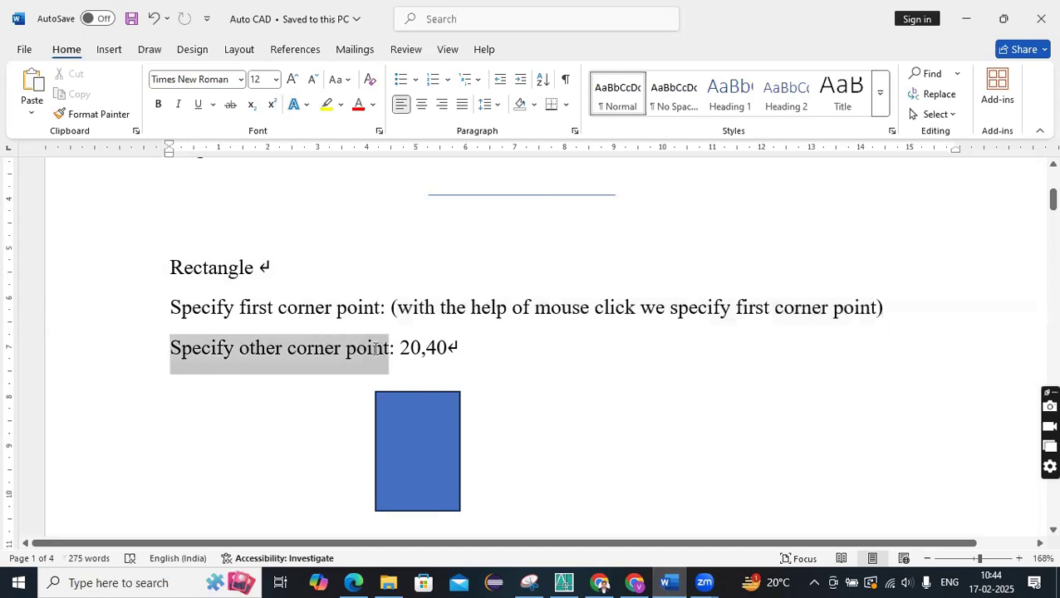
{"action": "left_click", "coordinate": [471, 356]}
{"action": "left_click", "coordinate": [408, 349]}
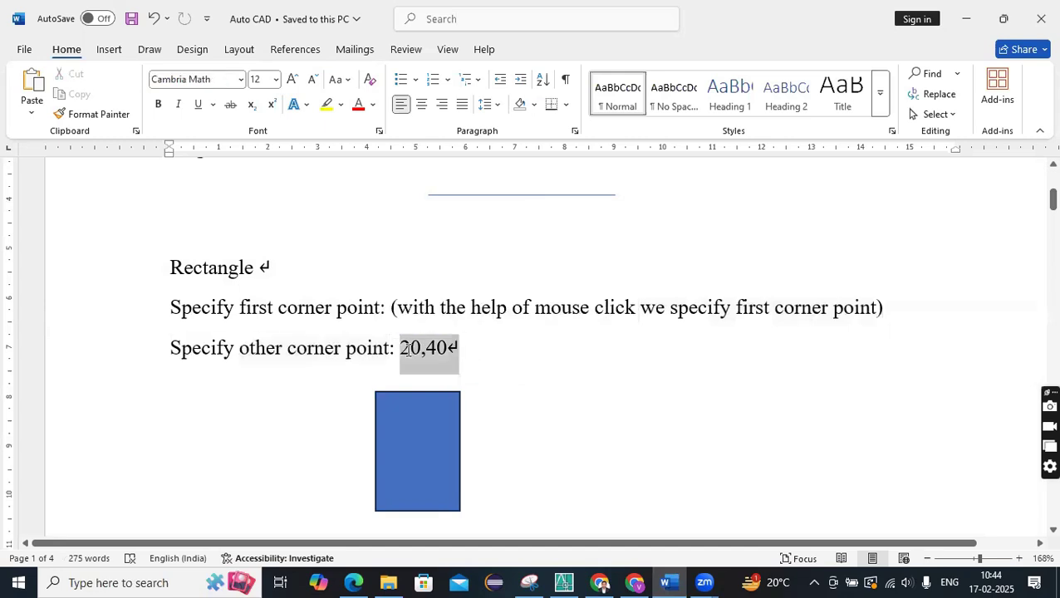
{"action": "left_click_drag", "start_coordinate": [409, 349], "coordinate": [478, 371]}
{"action": "scroll", "coordinate": [483, 378], "scroll_direction": "down", "scroll_amount": 1}
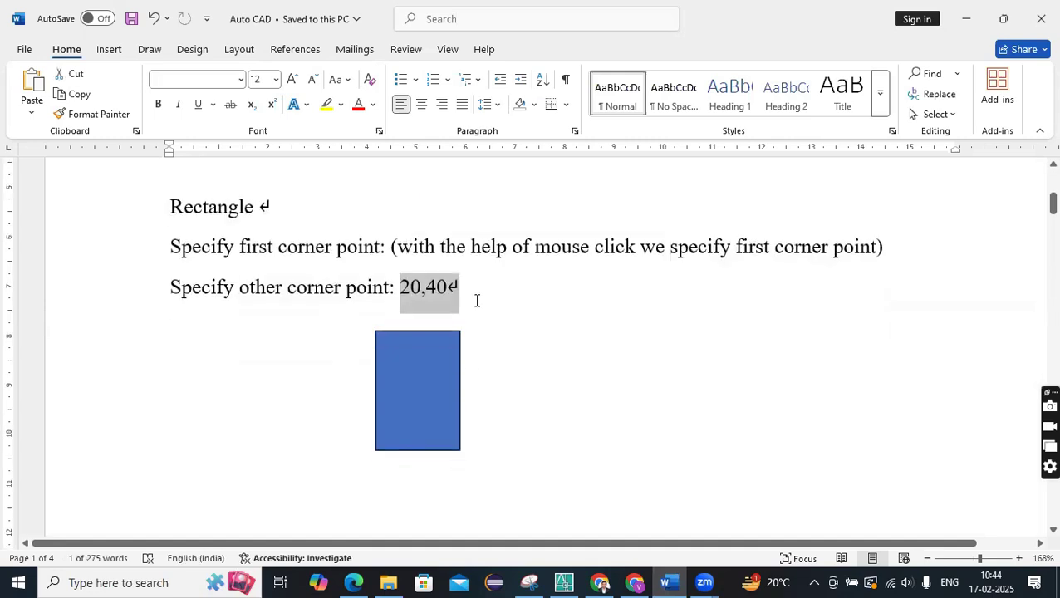
- Highlight only the 20,40 value in the Rectangle notes, then bring up the Polygon notes
{"action": "left_click", "coordinate": [503, 416]}
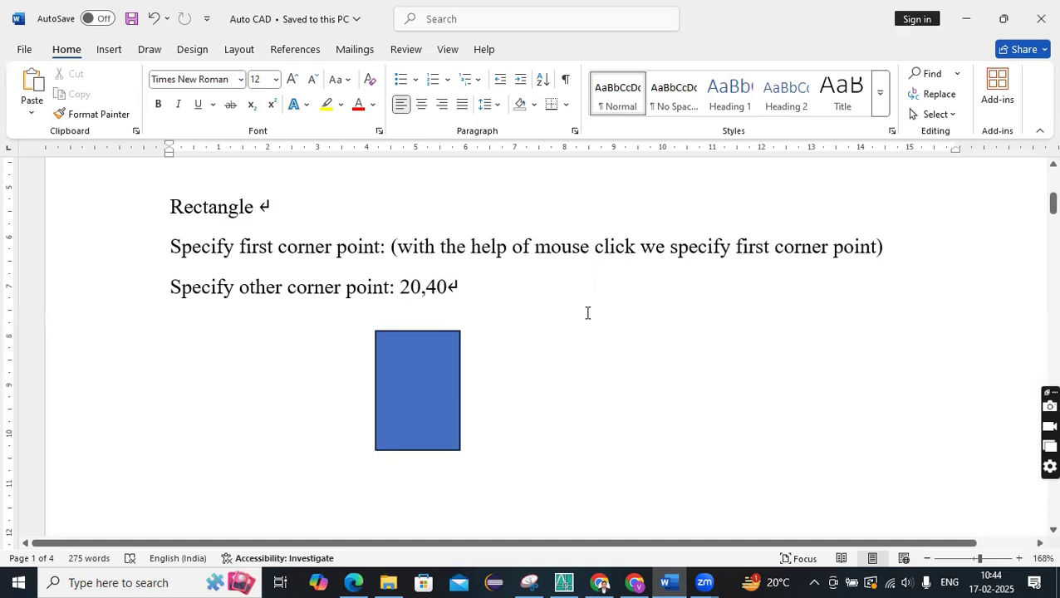
{"action": "left_click", "coordinate": [399, 287]}
{"action": "mouse_move", "coordinate": [399, 287]}
{"action": "left_mouse_down"}
{"action": "mouse_move", "coordinate": [429, 289]}
{"action": "mouse_move", "coordinate": [399, 288]}
{"action": "left_mouse_up"}
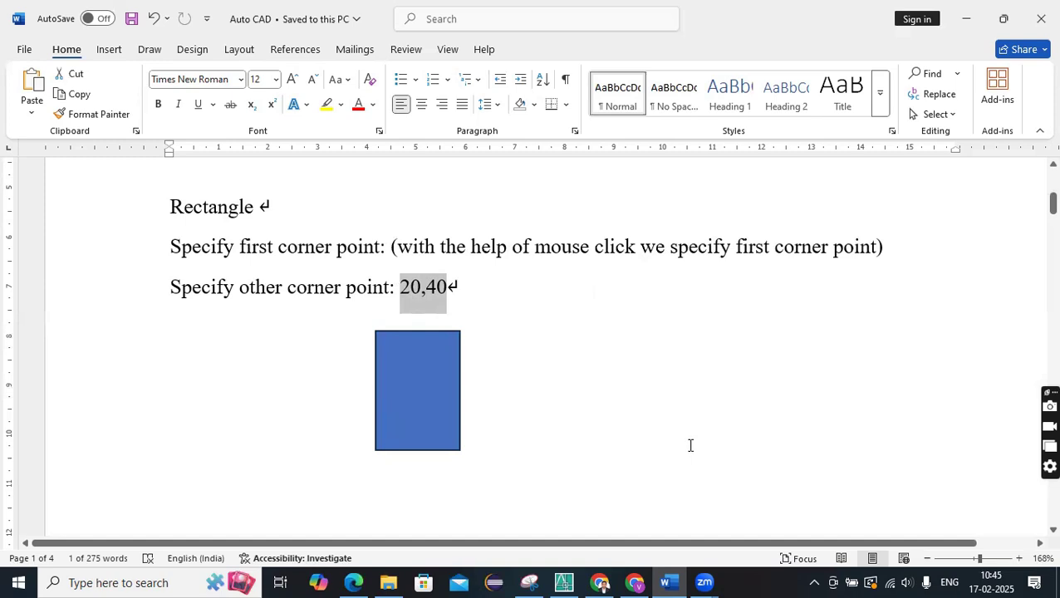
{"action": "scroll", "coordinate": [689, 445], "scroll_direction": "down", "scroll_amount": 5}
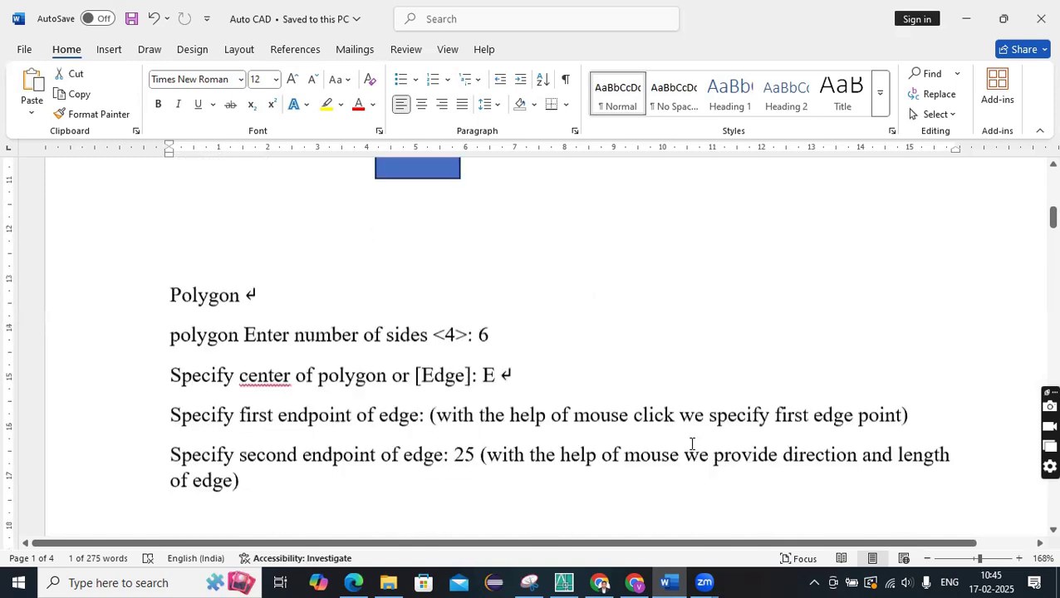
- Switch to AutoCAD and draw a five-sided polygon by the Edge option, with a horizontal 25-unit edge to the right of the tall rectangle
{"action": "left_click", "coordinate": [564, 582]}
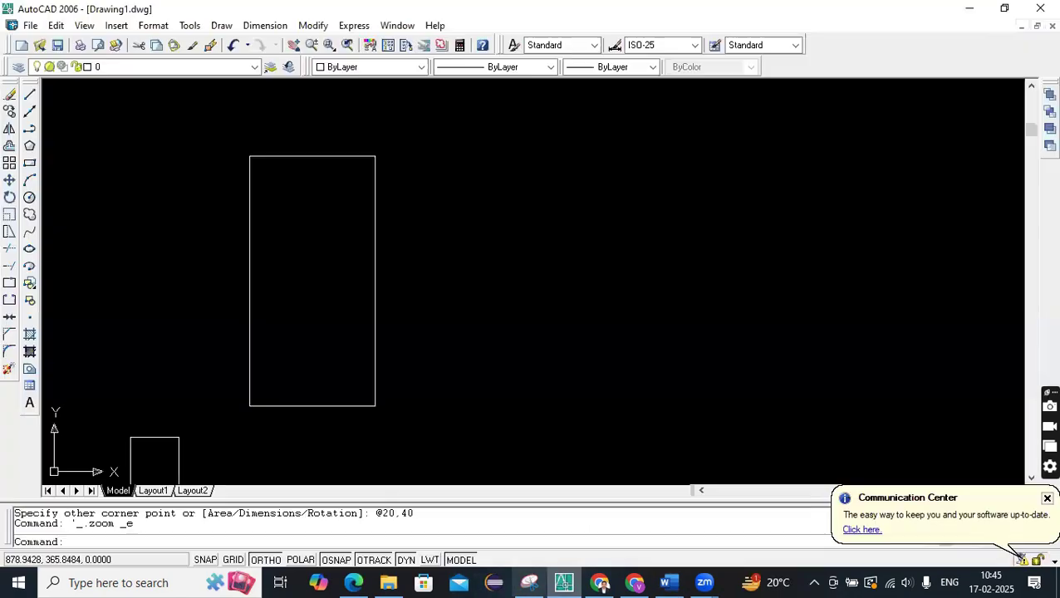
{"action": "left_click", "coordinate": [221, 25]}
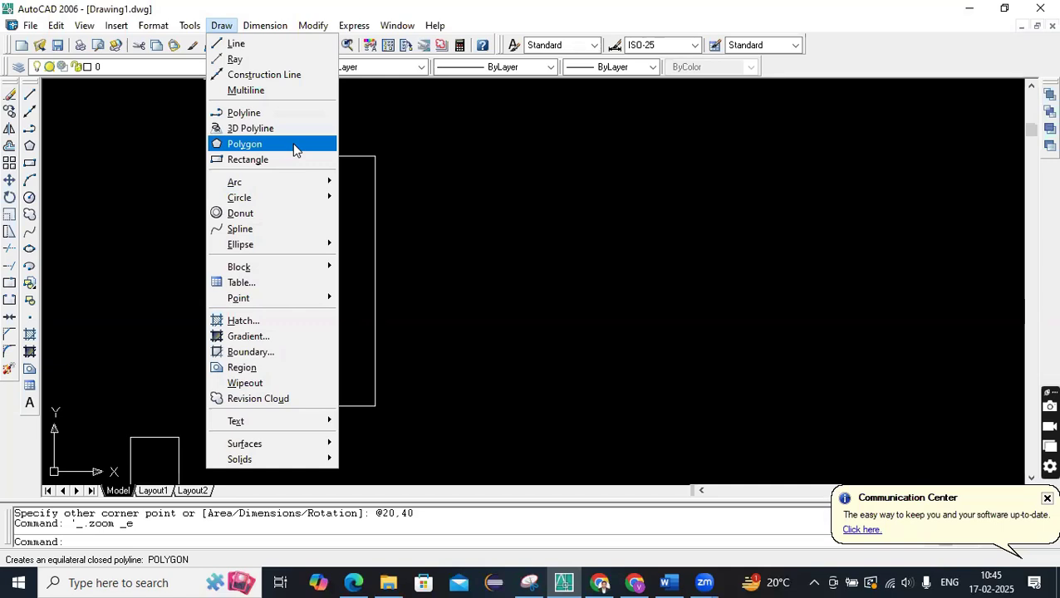
{"action": "left_click", "coordinate": [293, 146]}
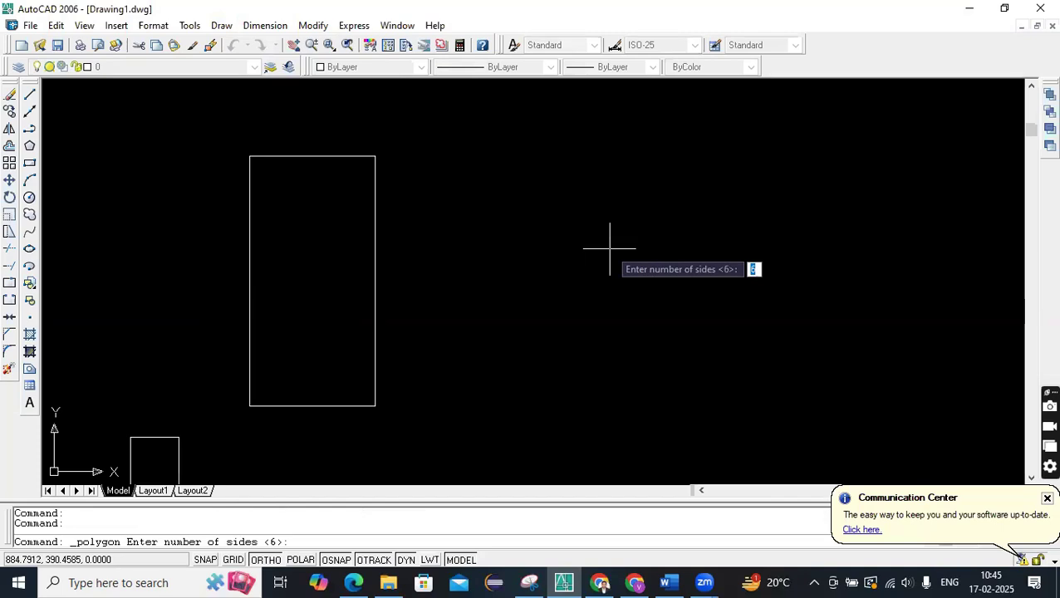
{"action": "type", "text": "5"}
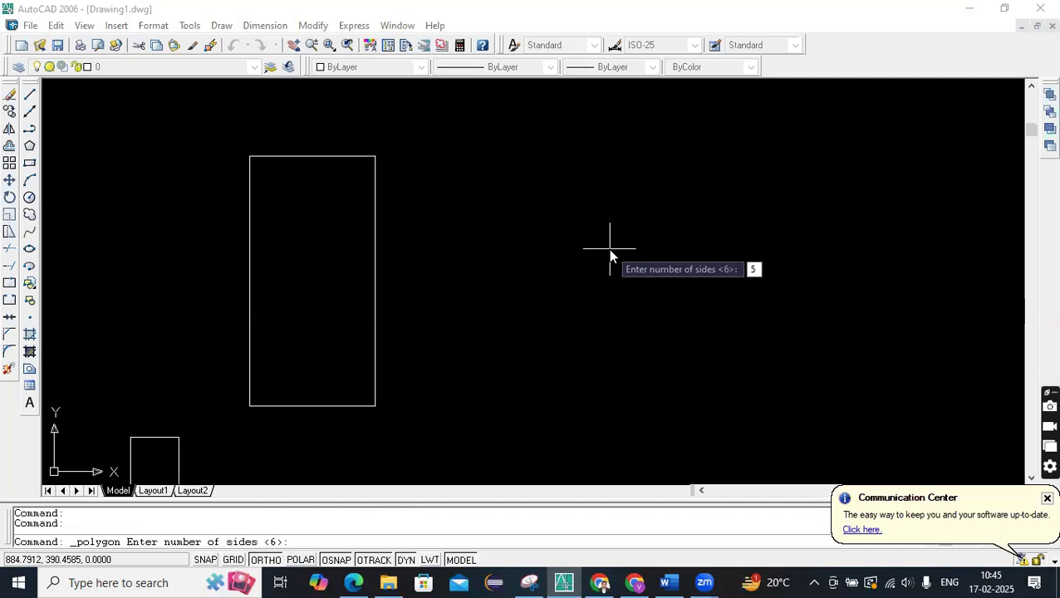
{"action": "key", "text": "Return"}
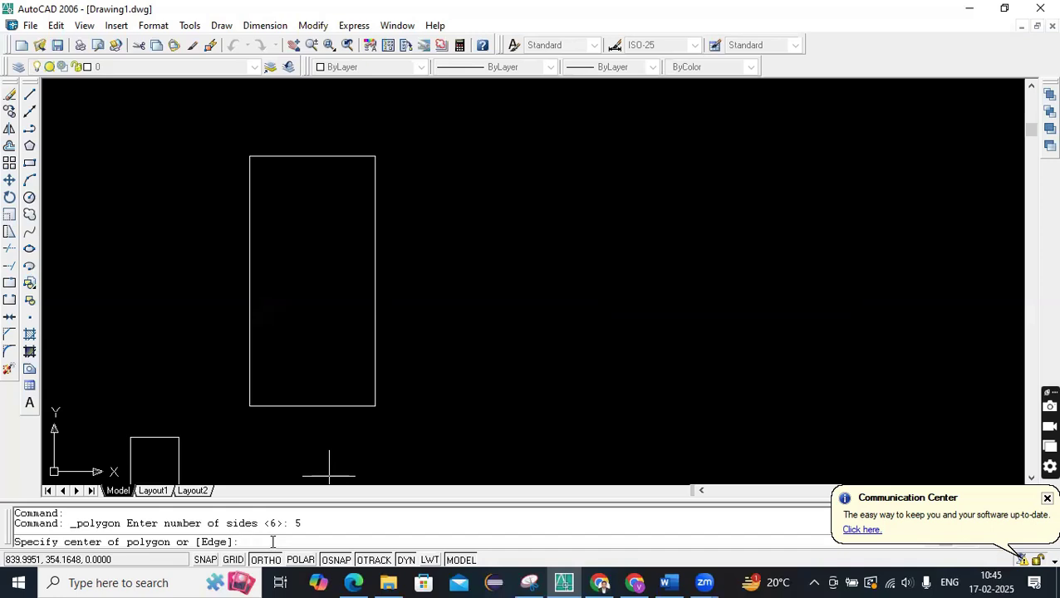
{"action": "type", "text": "e"}
{"action": "key", "text": "Return"}
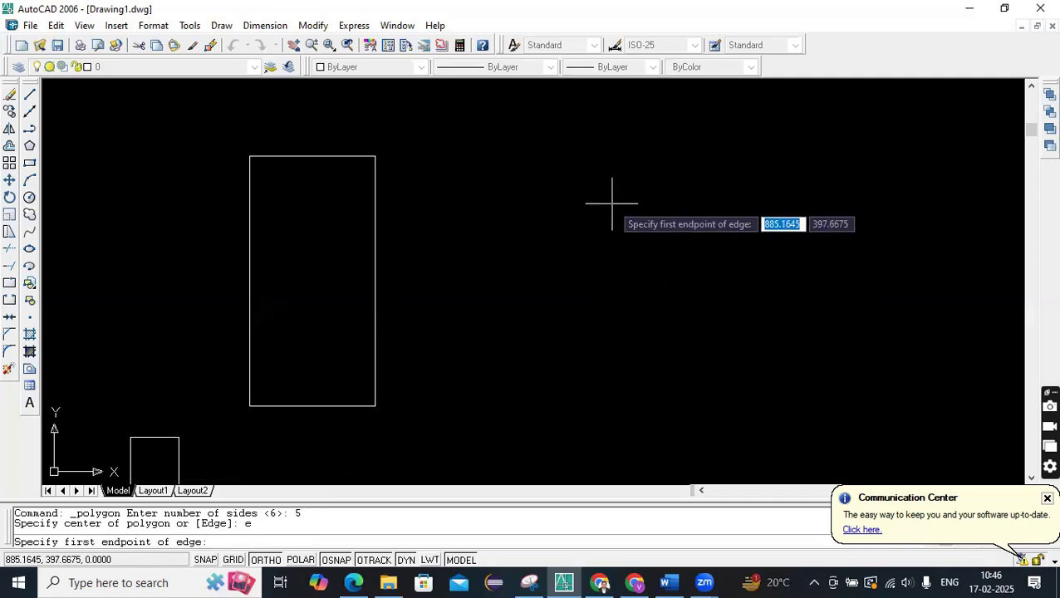
{"action": "left_click", "coordinate": [623, 229]}
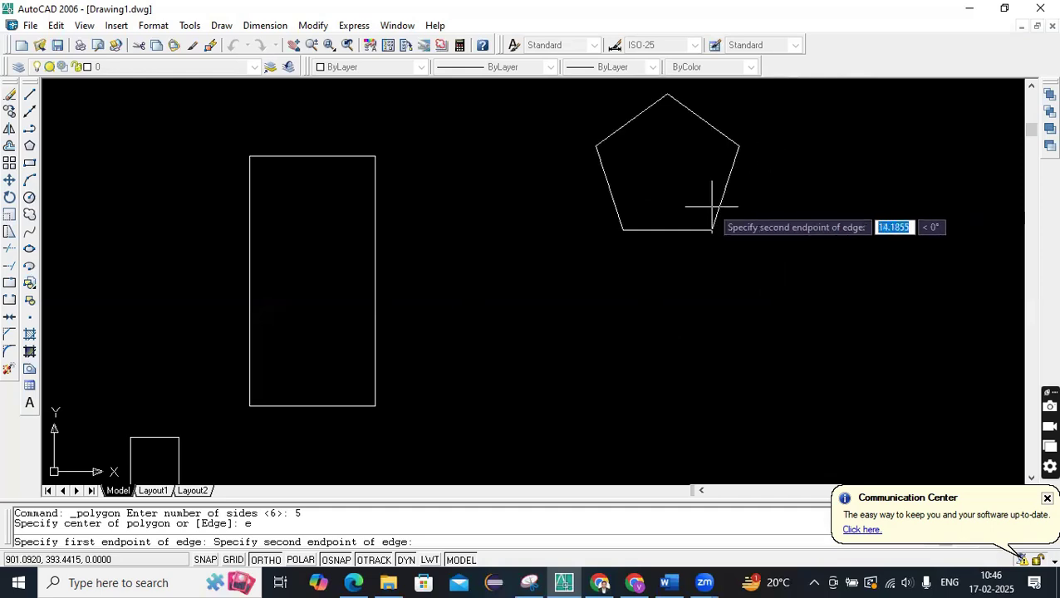
{"action": "type", "text": "25"}
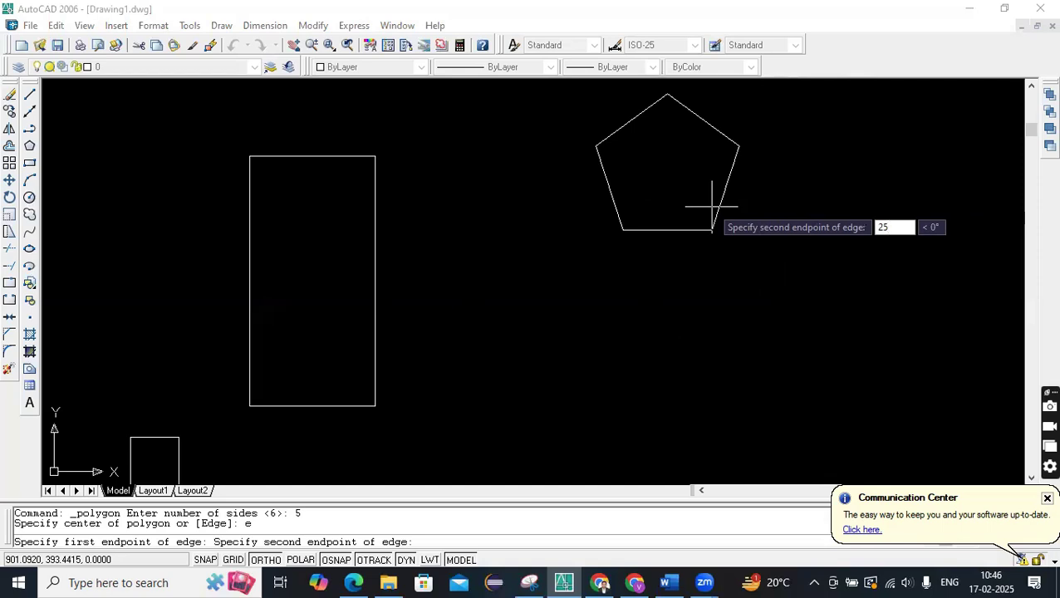
{"action": "key", "text": "Return"}
{"action": "mouse_move", "coordinate": [848, 223]}
{"action": "middle_mouse_down"}
{"action": "mouse_move", "coordinate": [788, 272]}
{"action": "mouse_move", "coordinate": [662, 324]}
{"action": "middle_mouse_up"}
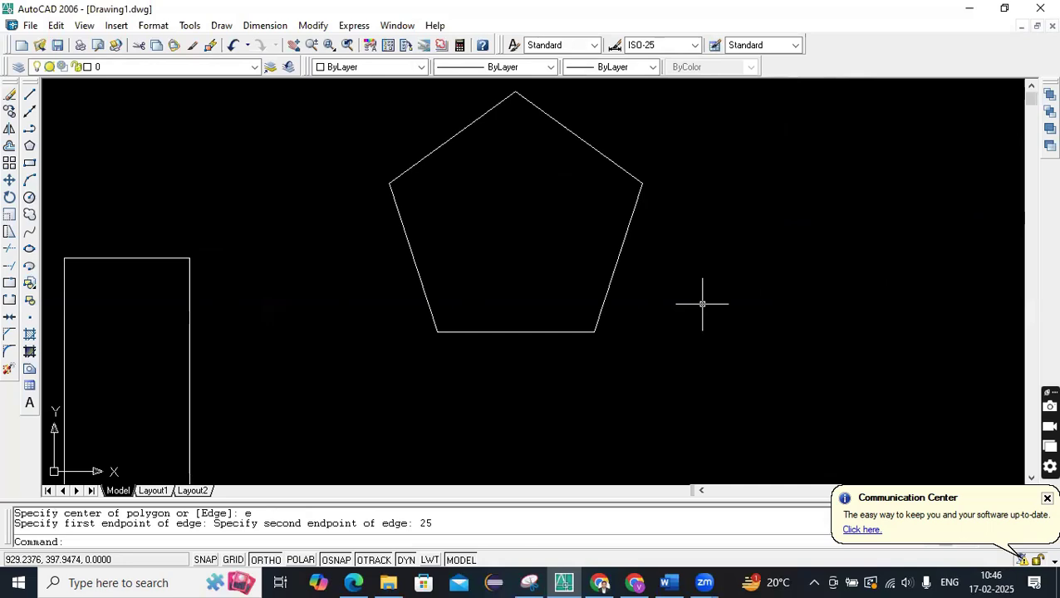
{"action": "middle_click_drag", "start_coordinate": [589, 284], "coordinate": [449, 287]}
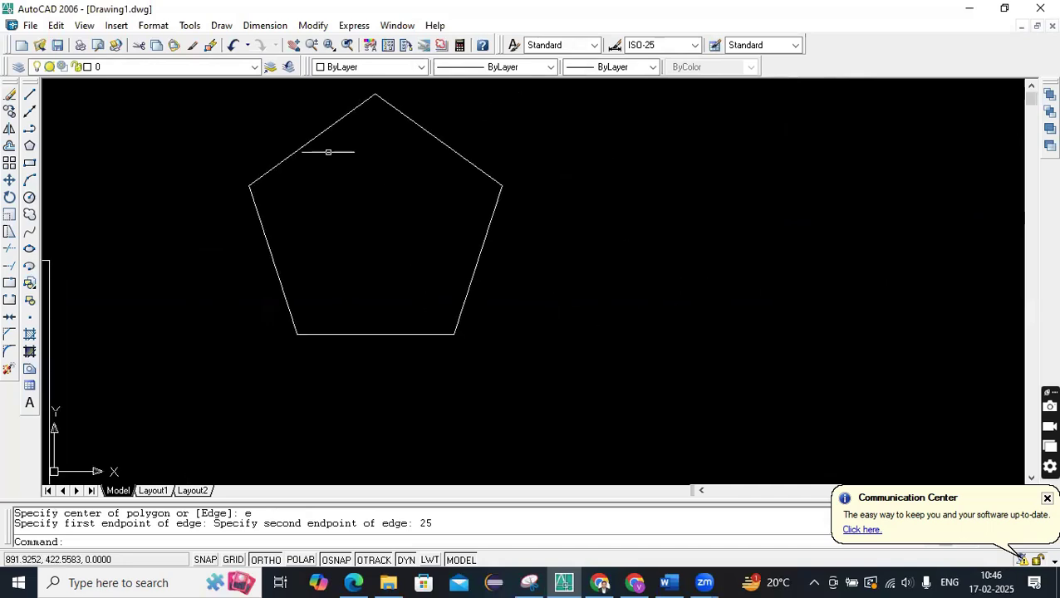
- Draw a six-sided polygon by the Edge option to the right of the pentagon, with its 25-unit first edge running straight down
{"action": "left_click", "coordinate": [220, 26]}
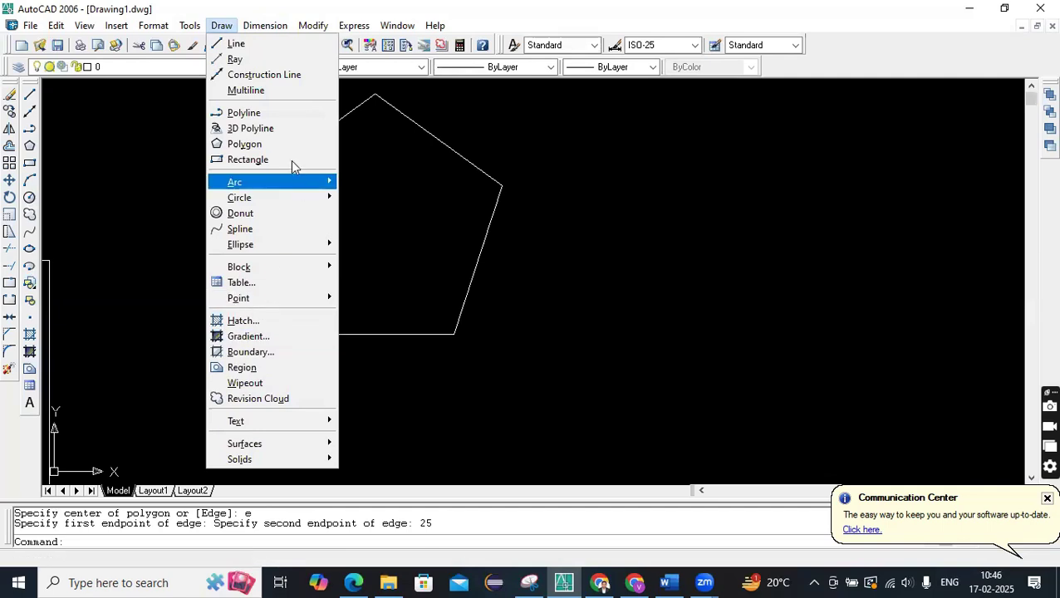
{"action": "left_click", "coordinate": [274, 144]}
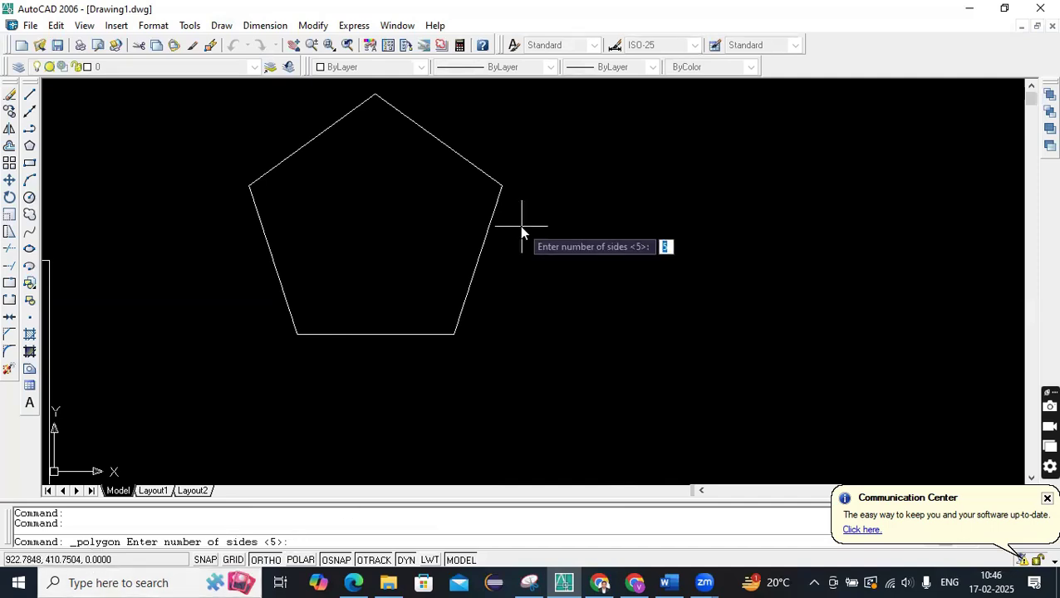
{"action": "type", "text": "6"}
{"action": "key", "text": "Return"}
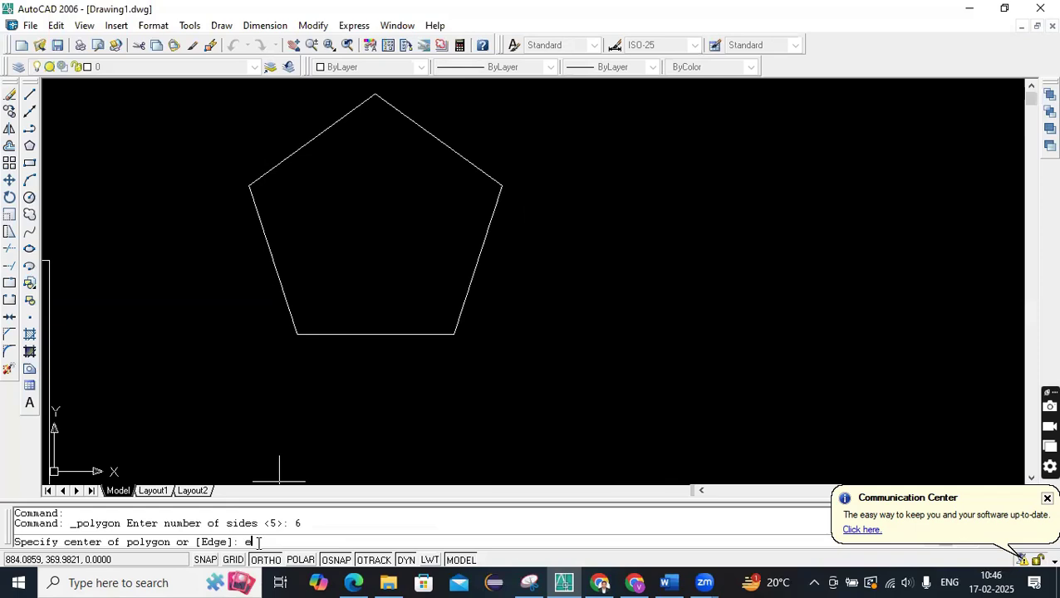
{"action": "key", "text": "Return"}
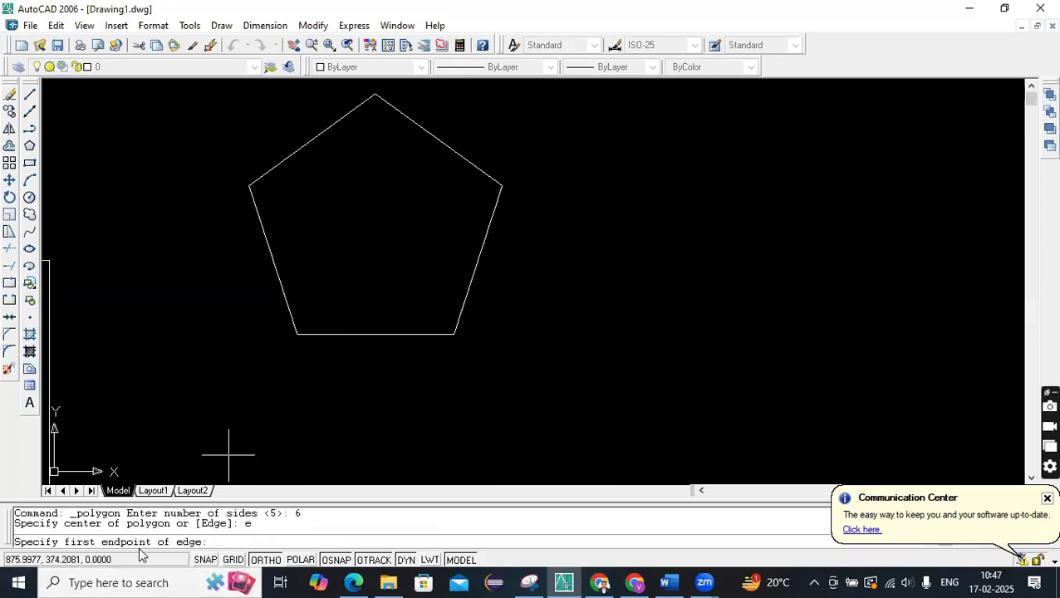
{"action": "left_click", "coordinate": [662, 183]}
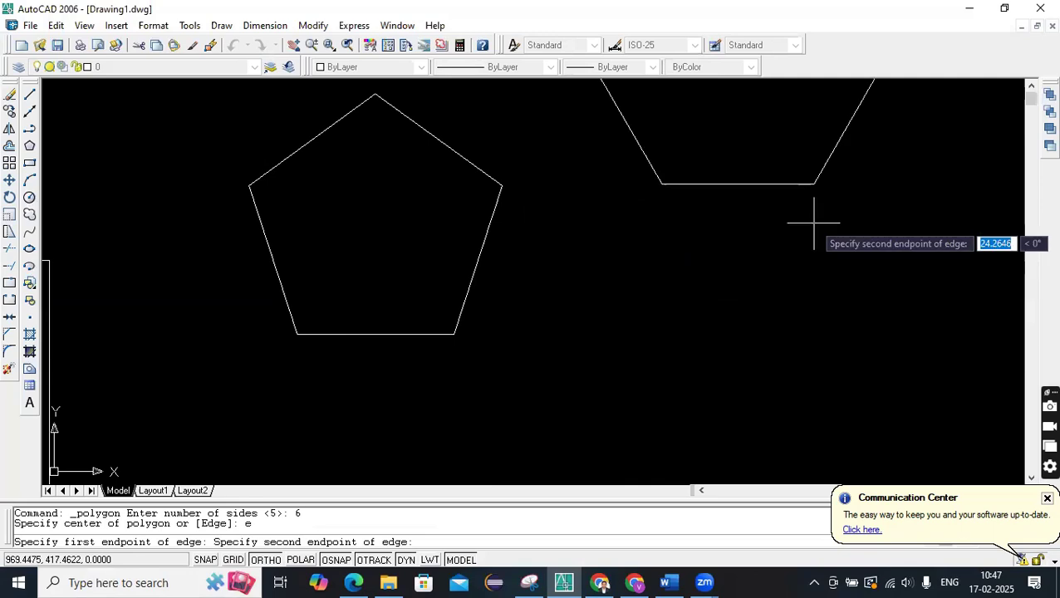
{"action": "scroll", "coordinate": [813, 223], "scroll_direction": "down", "scroll_amount": 1}
{"action": "middle_click_drag", "start_coordinate": [841, 223], "coordinate": [694, 349]}
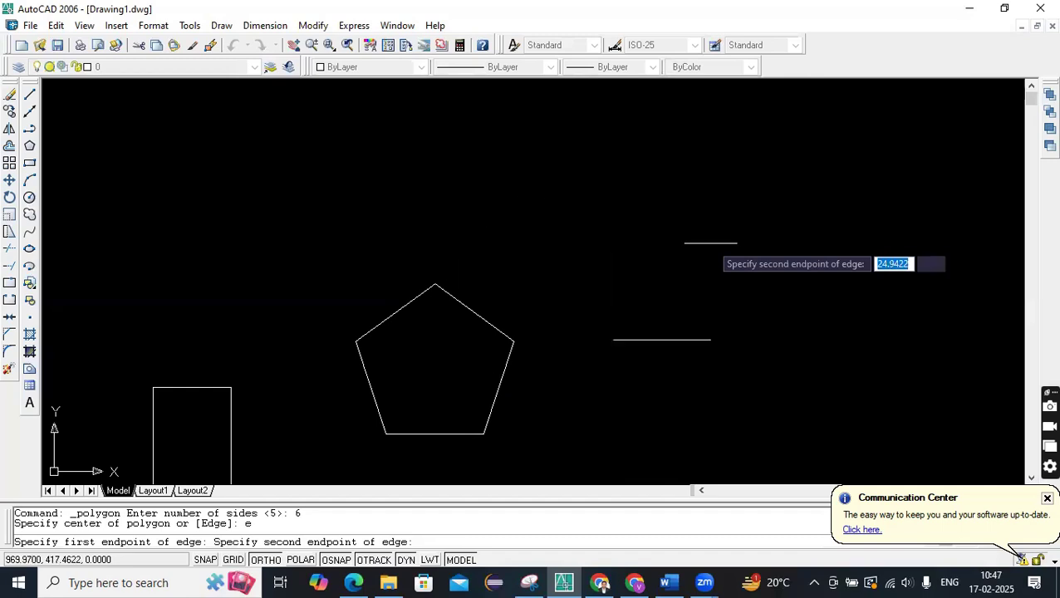
{"action": "middle_click_drag", "start_coordinate": [658, 446], "coordinate": [672, 305]}
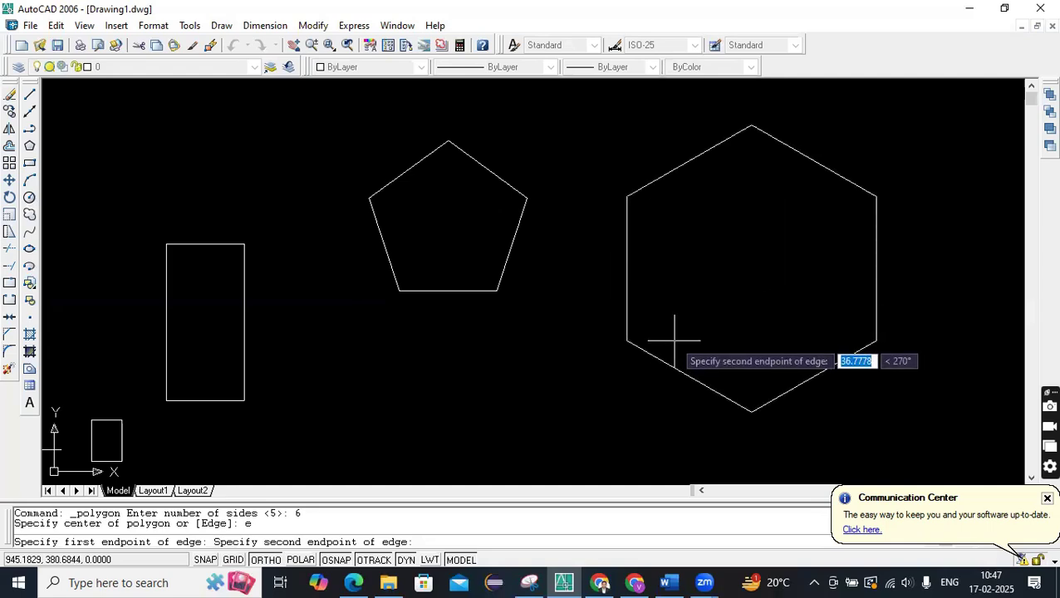
{"action": "type", "text": "2"}
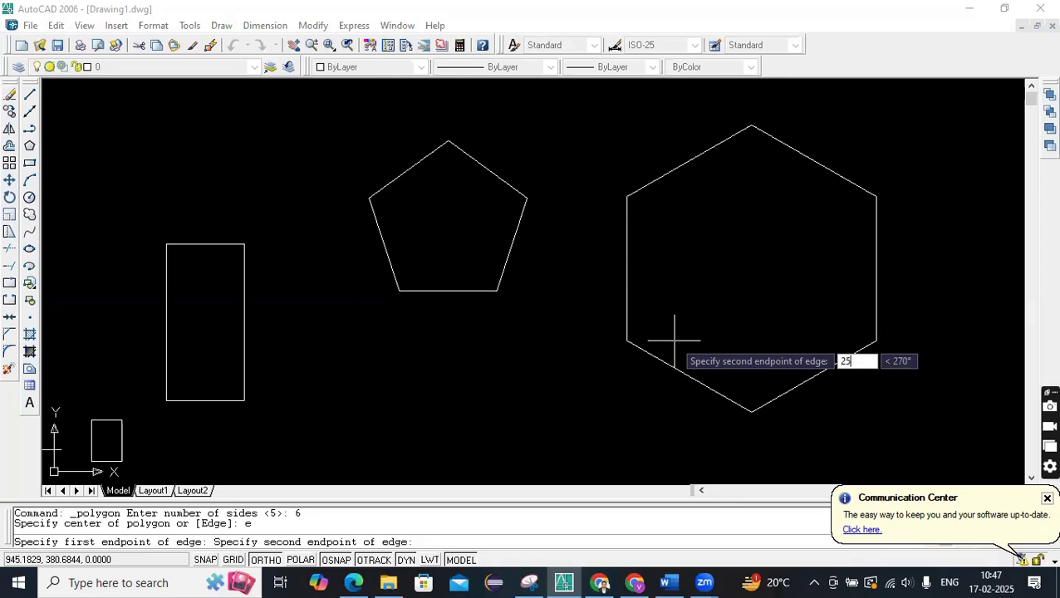
{"action": "type", "text": "5"}
{"action": "key", "text": "Return"}
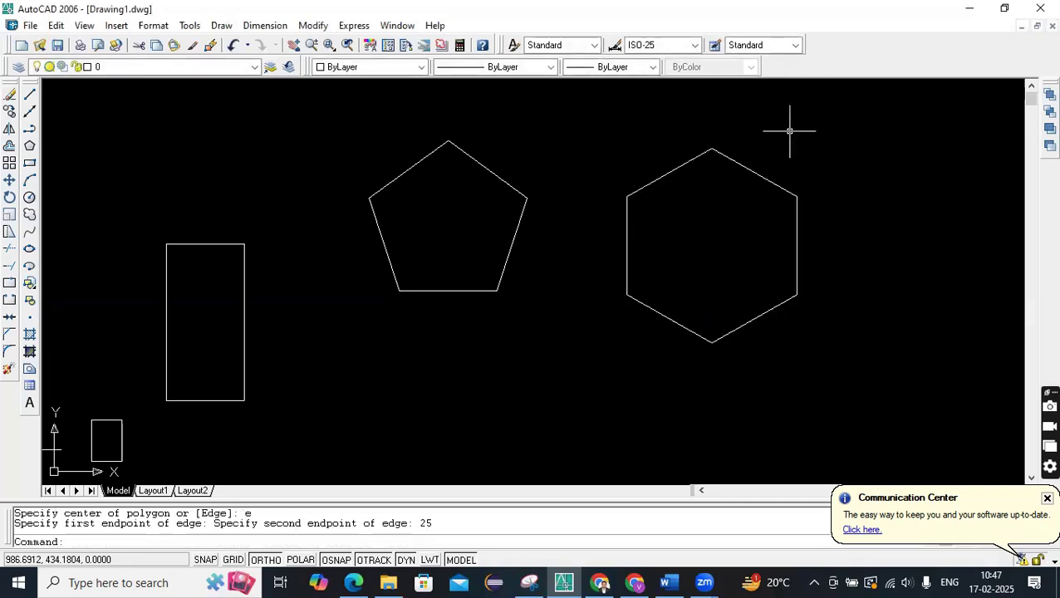
- Switch to the Word notes, highlight the Polygon heading and the number-of-sides entry 6, and reduce the page zoom to 138%
{"action": "left_click", "coordinate": [678, 582]}
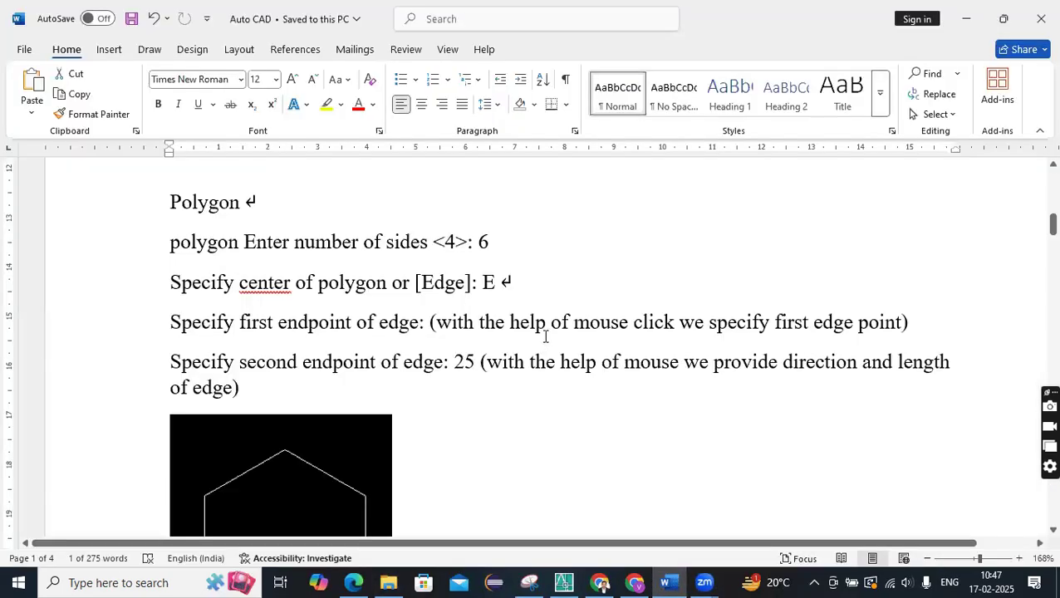
{"action": "scroll", "coordinate": [548, 330], "scroll_direction": "up", "scroll_amount": 1}
{"action": "left_click_drag", "start_coordinate": [169, 203], "coordinate": [266, 203]}
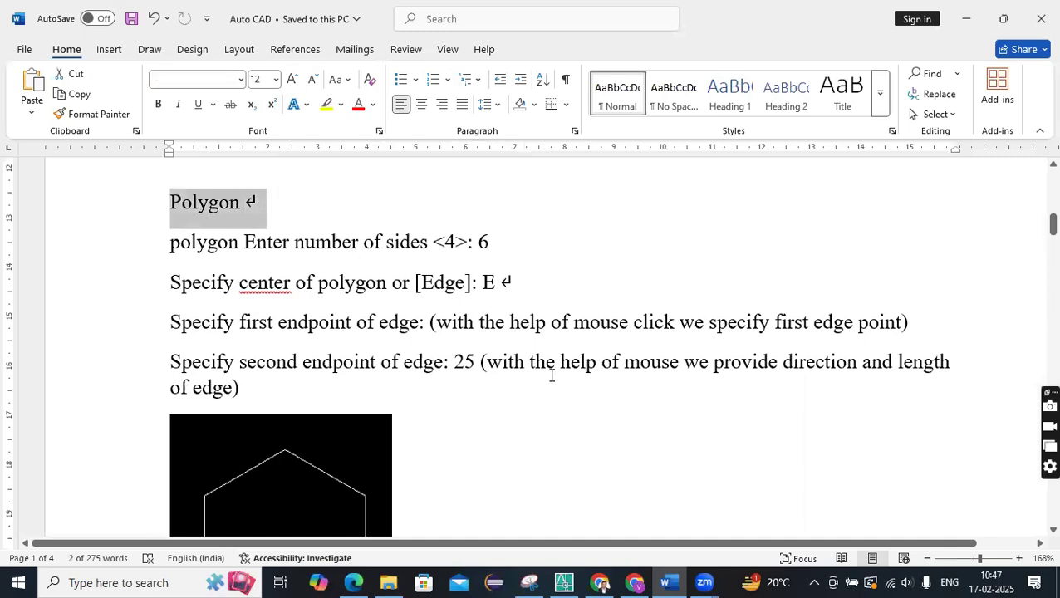
{"action": "scroll", "coordinate": [521, 377], "scroll_direction": "down", "scroll_amount": 1, "text": "ctrl"}
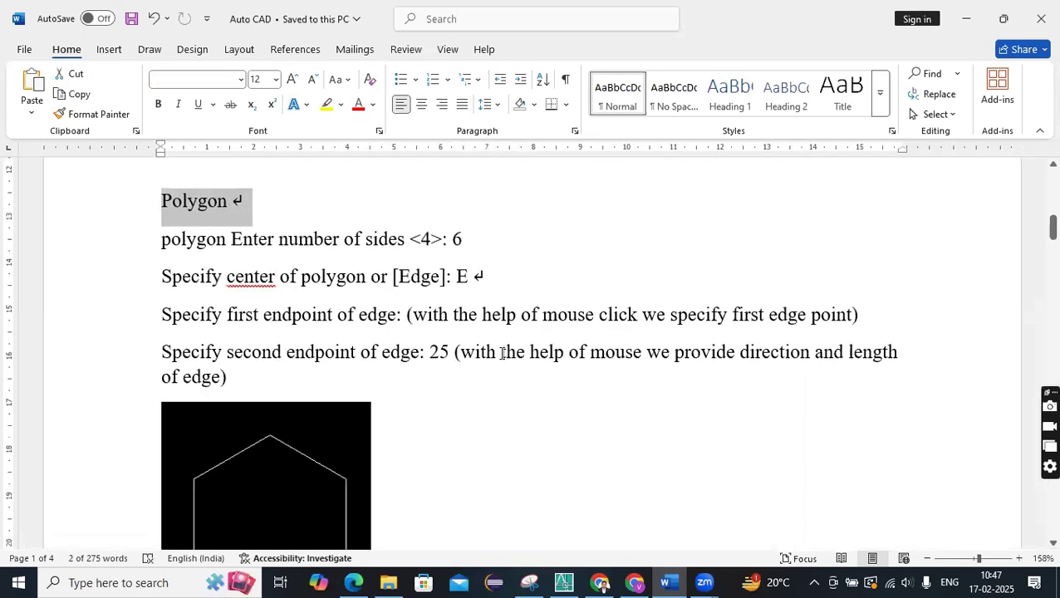
{"action": "scroll", "coordinate": [502, 353], "scroll_direction": "down", "scroll_amount": 1, "text": "ctrl"}
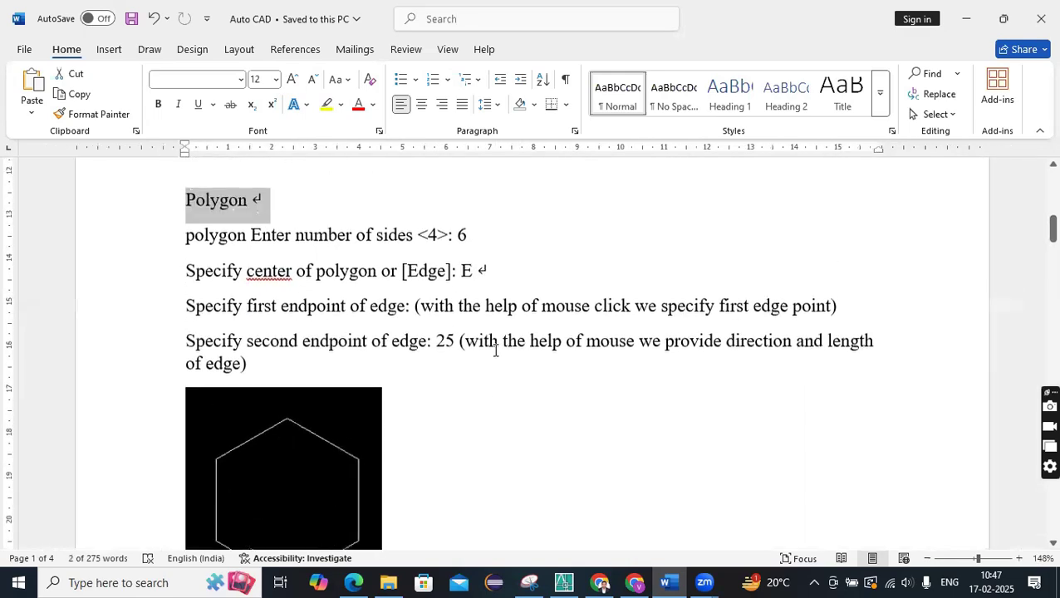
{"action": "scroll", "coordinate": [494, 350], "scroll_direction": "down", "scroll_amount": 1, "text": "ctrl"}
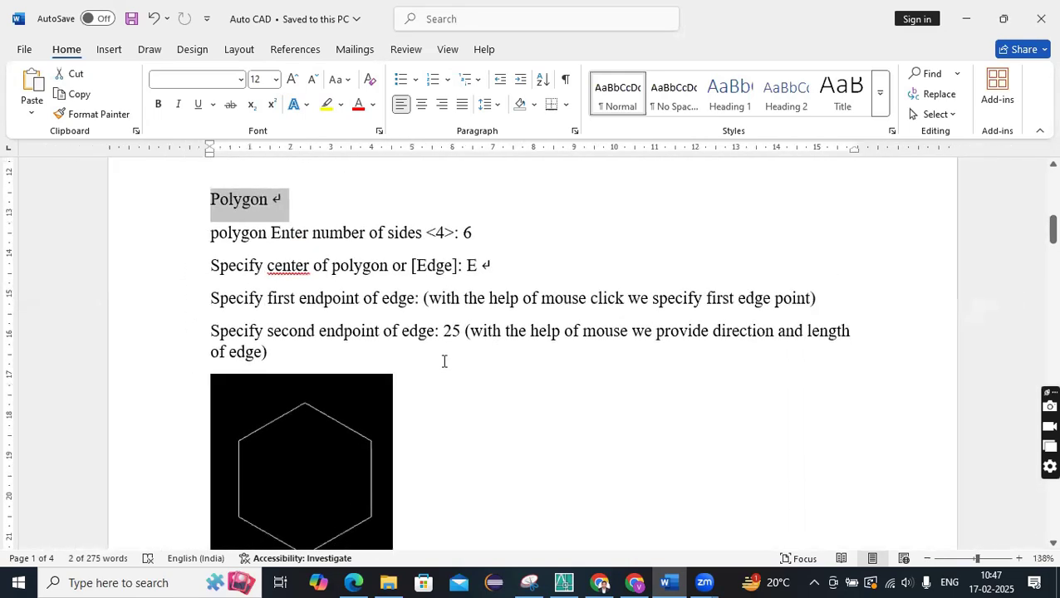
{"action": "left_click_drag", "start_coordinate": [211, 234], "coordinate": [466, 248]}
{"action": "left_click", "coordinate": [466, 238]}
{"action": "double_click", "coordinate": [466, 235]}
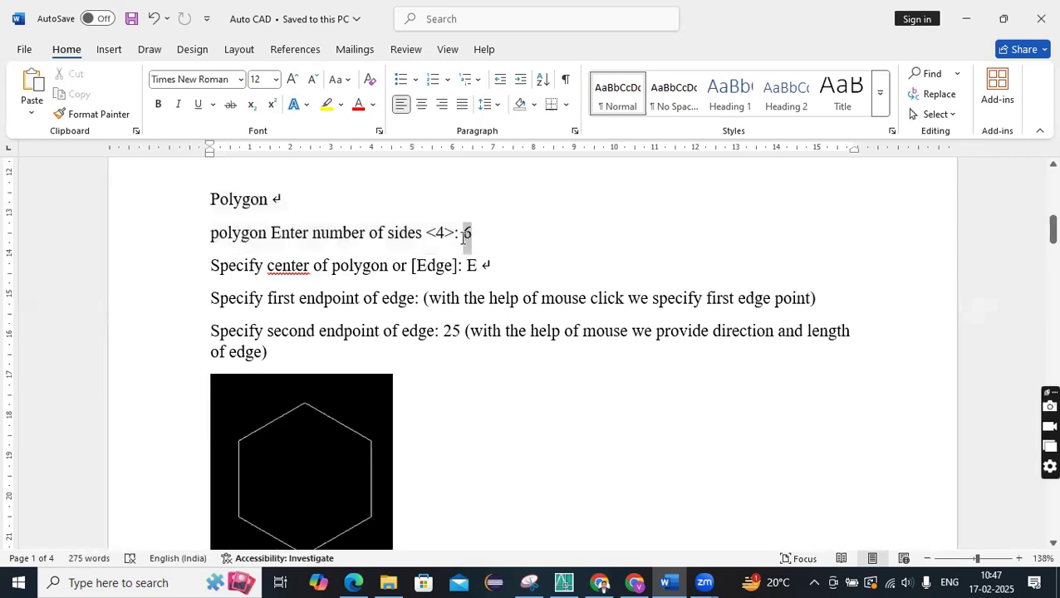
- Copy the Enter symbol from the "Specify center of polygon" line to the end of the number-of-sides line after 6
{"action": "left_click", "coordinate": [487, 264]}
{"action": "double_click", "coordinate": [486, 265]}
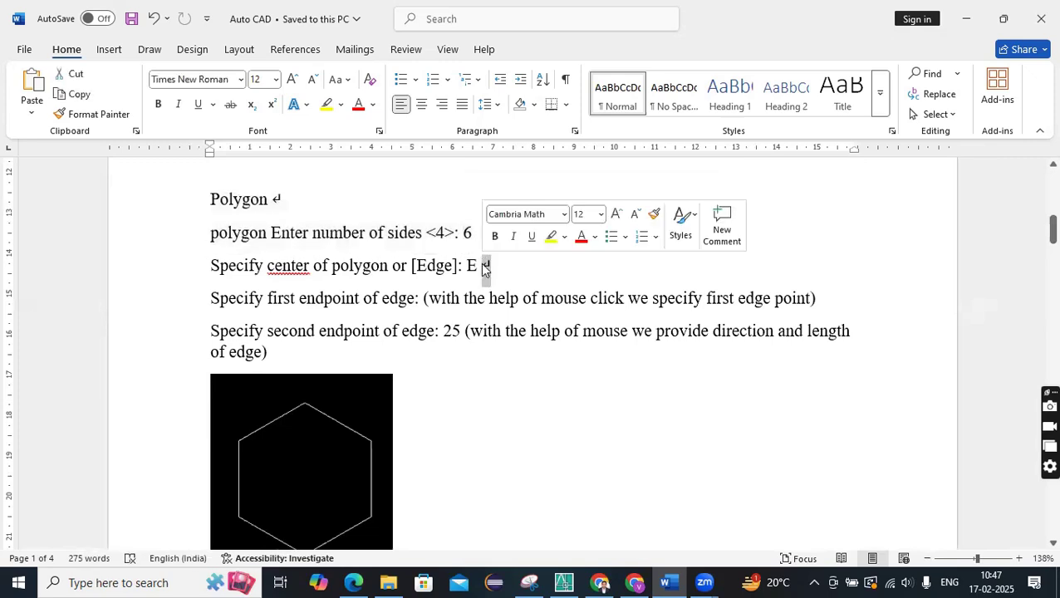
{"action": "left_click", "coordinate": [486, 233]}
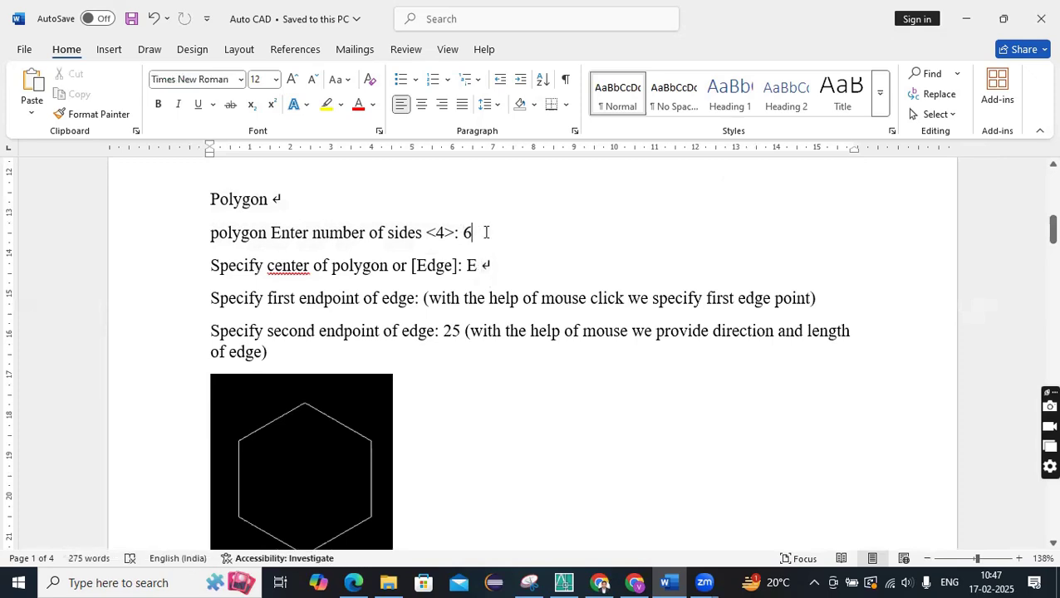
{"action": "key", "text": "ctrl+v"}
{"action": "scroll", "coordinate": [548, 378], "scroll_direction": "down", "scroll_amount": 1}
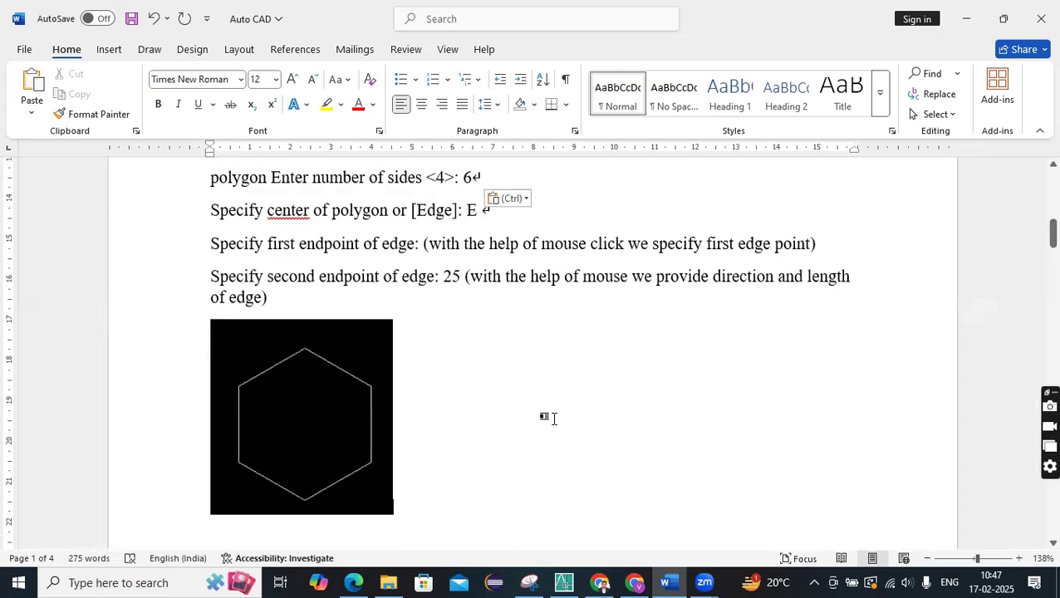
- Highlight the "Specify center of polygon or [Edge]" prompt and its E entry in the Polygon notes
{"action": "left_click", "coordinate": [577, 211]}
{"action": "left_click_drag", "start_coordinate": [491, 212], "coordinate": [468, 214]}
{"action": "left_click_drag", "start_coordinate": [212, 214], "coordinate": [466, 214]}
{"action": "left_click", "coordinate": [489, 212]}
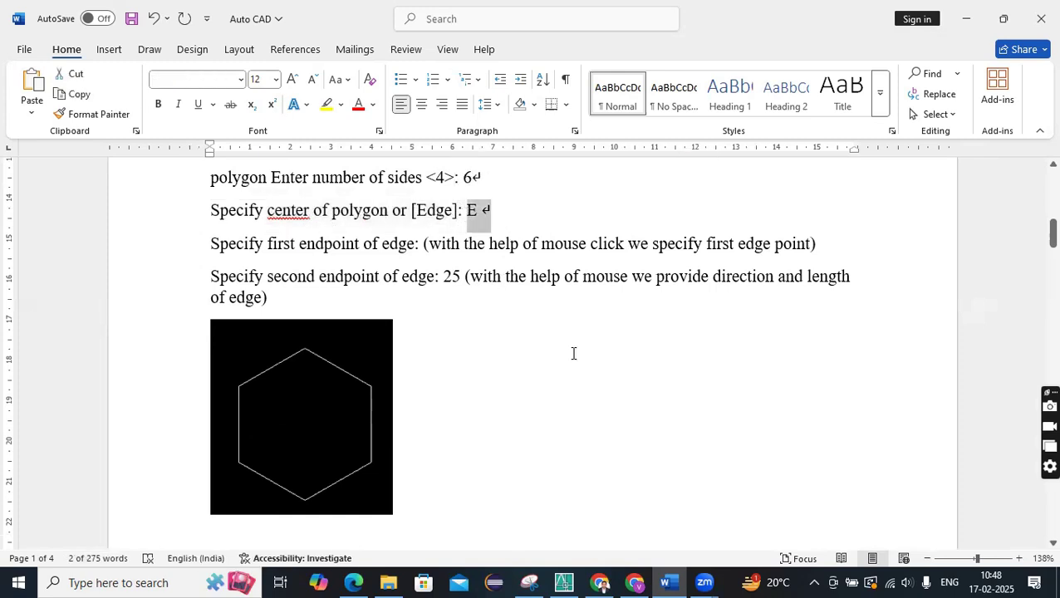
{"action": "left_click", "coordinate": [499, 214]}
{"action": "left_click_drag", "start_coordinate": [464, 216], "coordinate": [470, 213]}
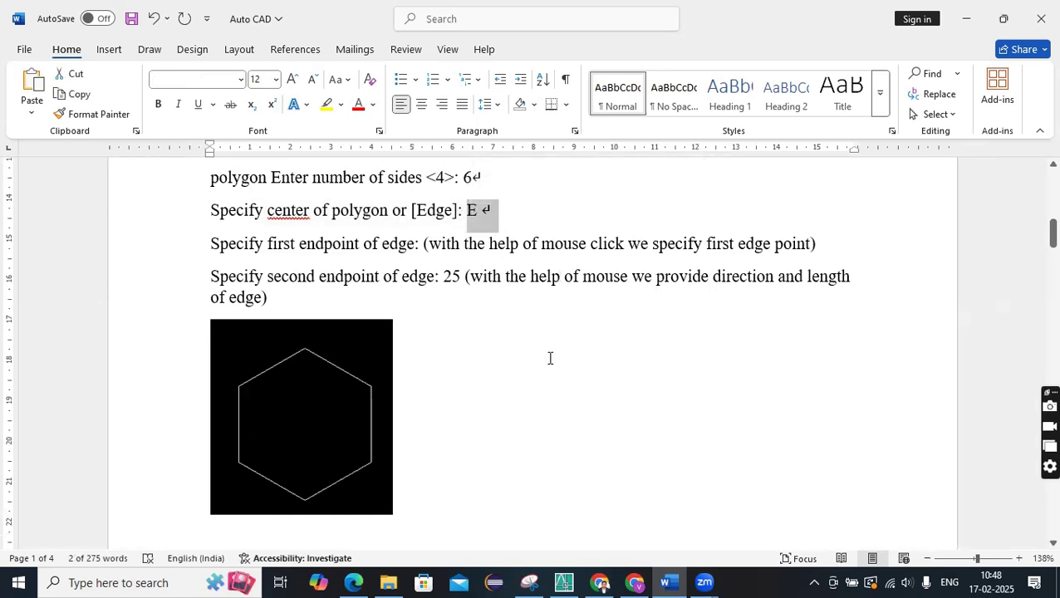
- Highlight the first endpoint prompt with its mouse click remark, and the second endpoint prompt with its 25 entry
{"action": "left_click", "coordinate": [232, 289]}
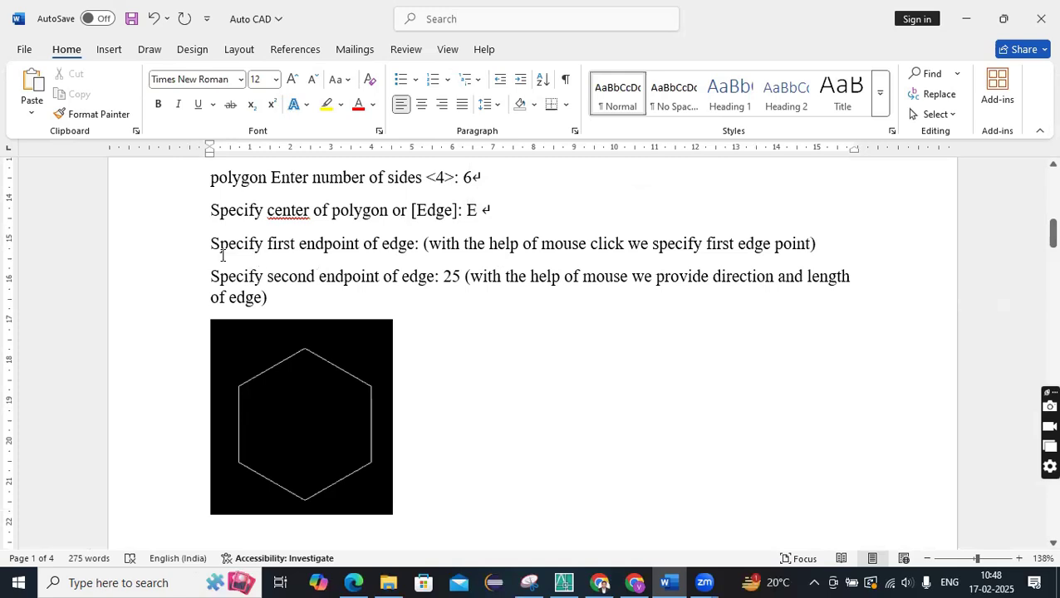
{"action": "left_click_drag", "start_coordinate": [212, 245], "coordinate": [414, 246]}
{"action": "left_click_drag", "start_coordinate": [543, 244], "coordinate": [649, 244]}
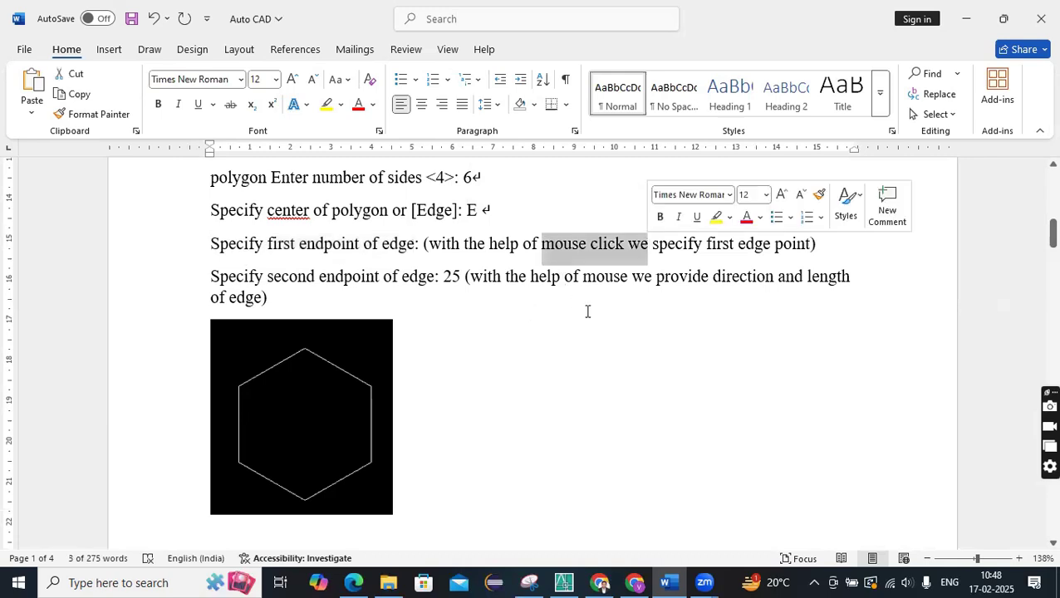
{"action": "left_click", "coordinate": [472, 312]}
{"action": "left_click_drag", "start_coordinate": [245, 278], "coordinate": [382, 278]}
{"action": "left_click_drag", "start_coordinate": [464, 280], "coordinate": [445, 278]}
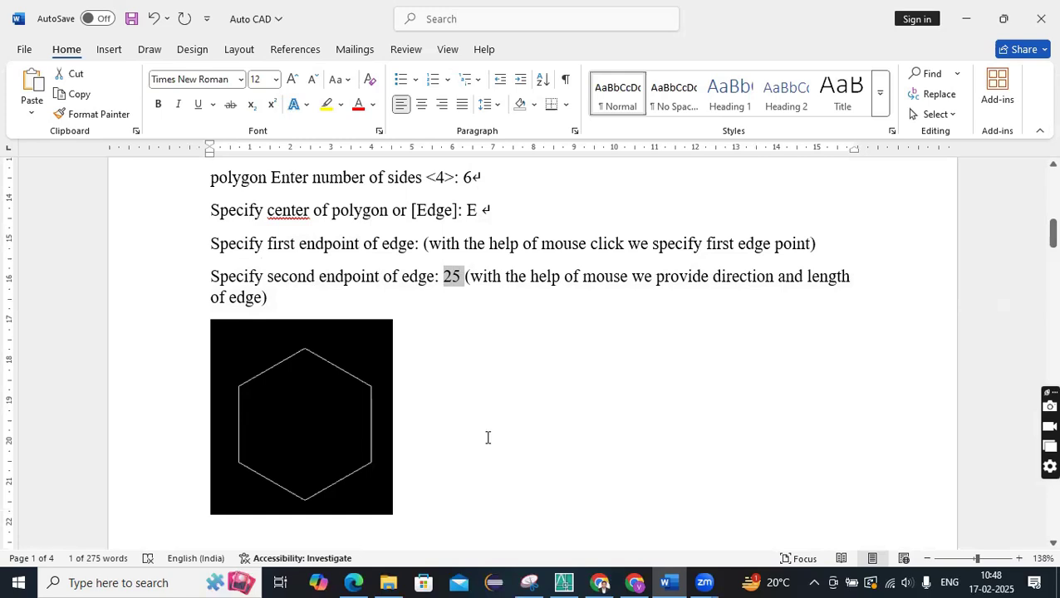
{"action": "scroll", "coordinate": [374, 413], "scroll_direction": "up", "scroll_amount": 1}
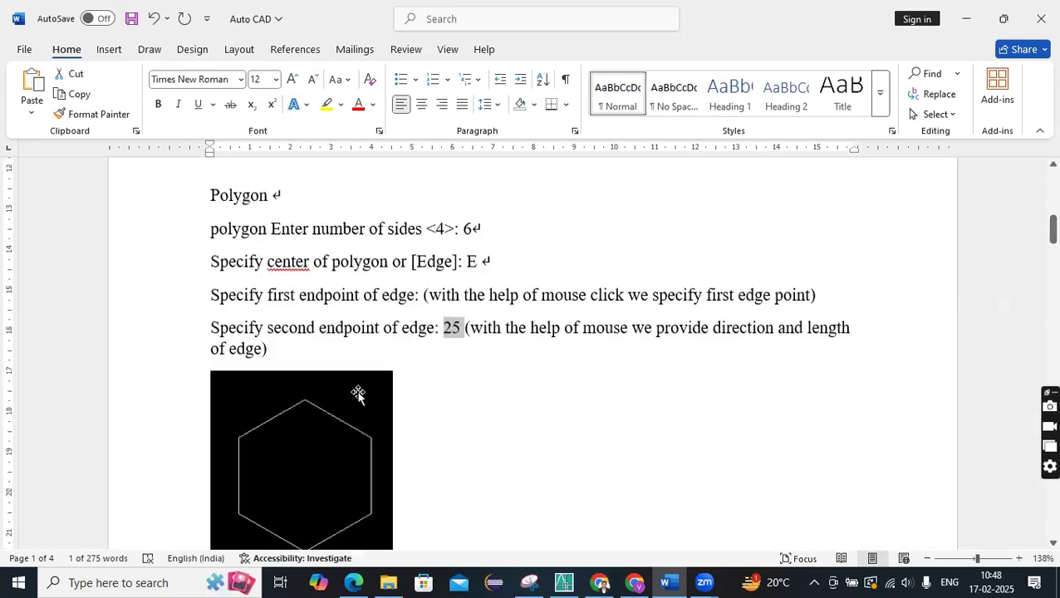